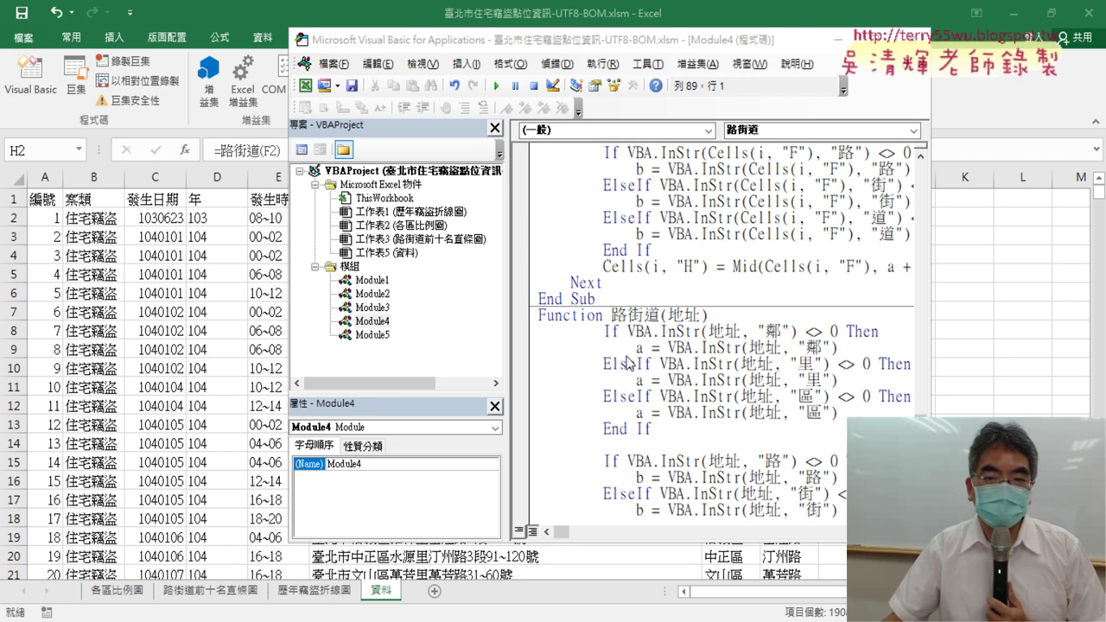
- Leave the VBA editor and switch to the '臺北市住宅竊盜完成程式碼' Google Doc in Chrome
{"action": "left_click_drag", "start_coordinate": [538, 315], "coordinate": [605, 518]}
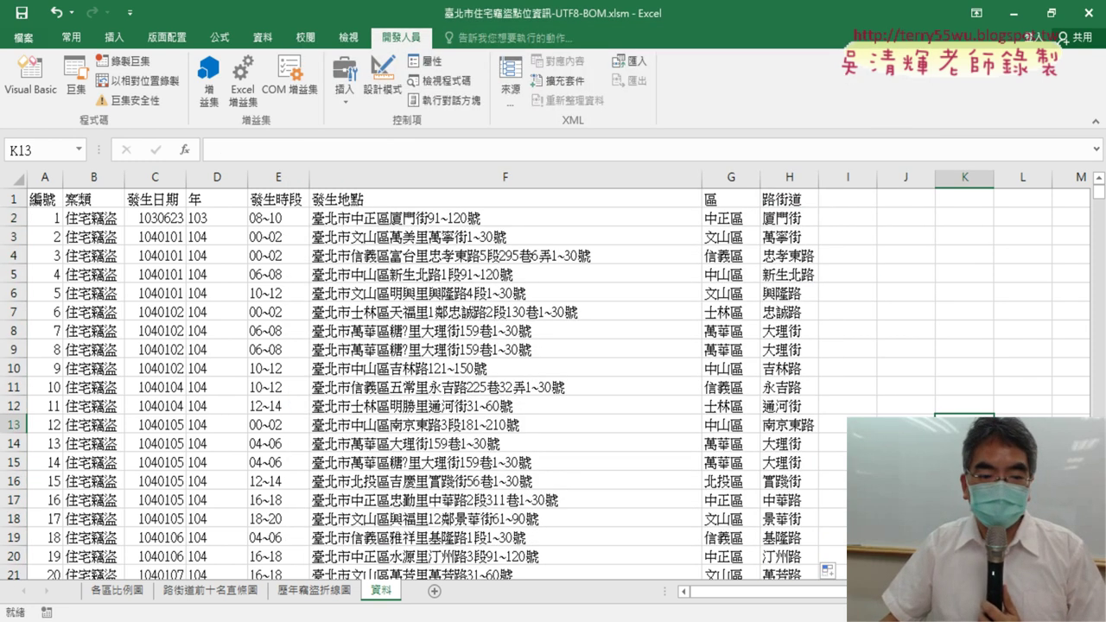
{"action": "key", "text": "alt+Tab"}
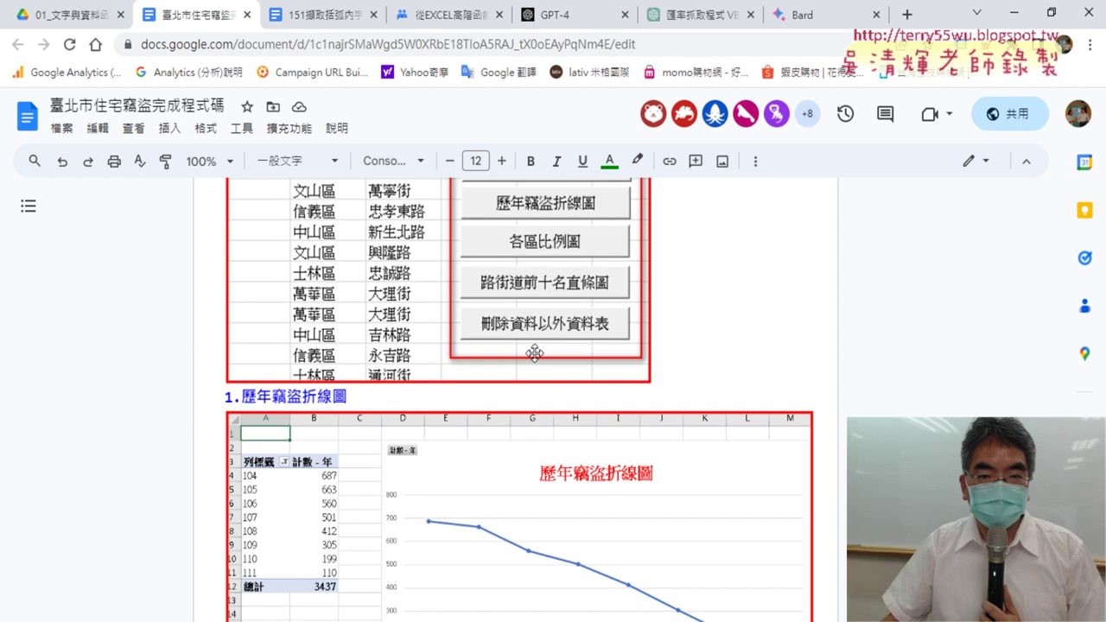
{"action": "scroll", "coordinate": [535, 353], "scroll_direction": "up", "scroll_amount": 3}
{"action": "scroll", "coordinate": [531, 353], "scroll_direction": "up", "scroll_amount": 5}
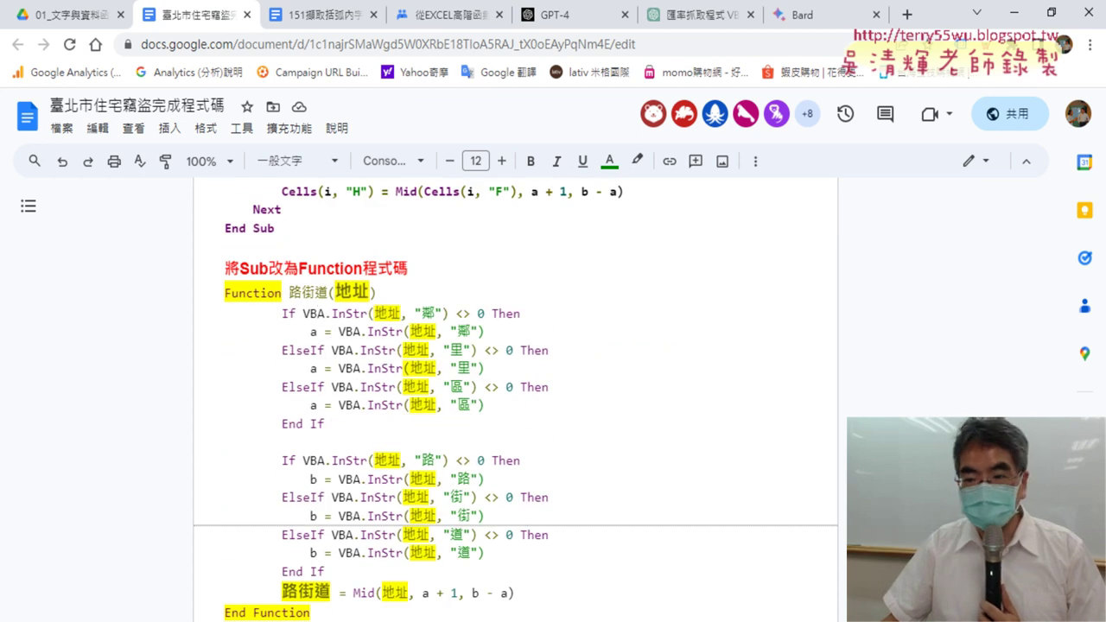
{"action": "scroll", "coordinate": [597, 369], "scroll_direction": "down", "scroll_amount": 3}
{"action": "scroll", "coordinate": [597, 369], "scroll_direction": "down", "scroll_amount": 4}
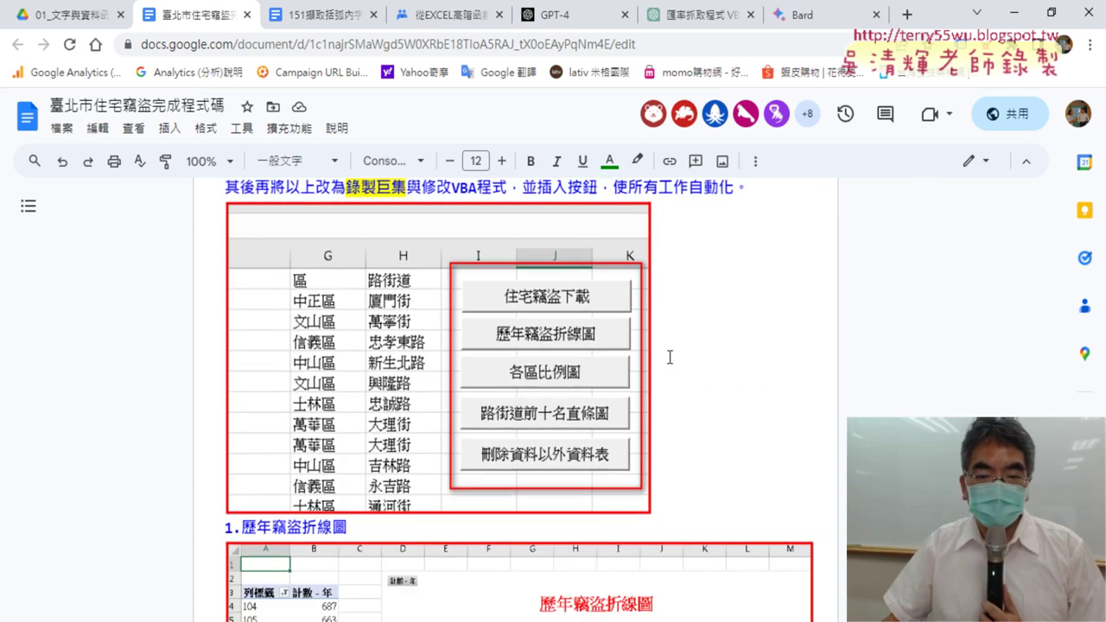
{"action": "scroll", "coordinate": [657, 346], "scroll_direction": "down", "scroll_amount": 5}
{"action": "scroll", "coordinate": [649, 304], "scroll_direction": "up", "scroll_amount": 1}
{"action": "scroll", "coordinate": [649, 303], "scroll_direction": "up", "scroll_amount": 1}
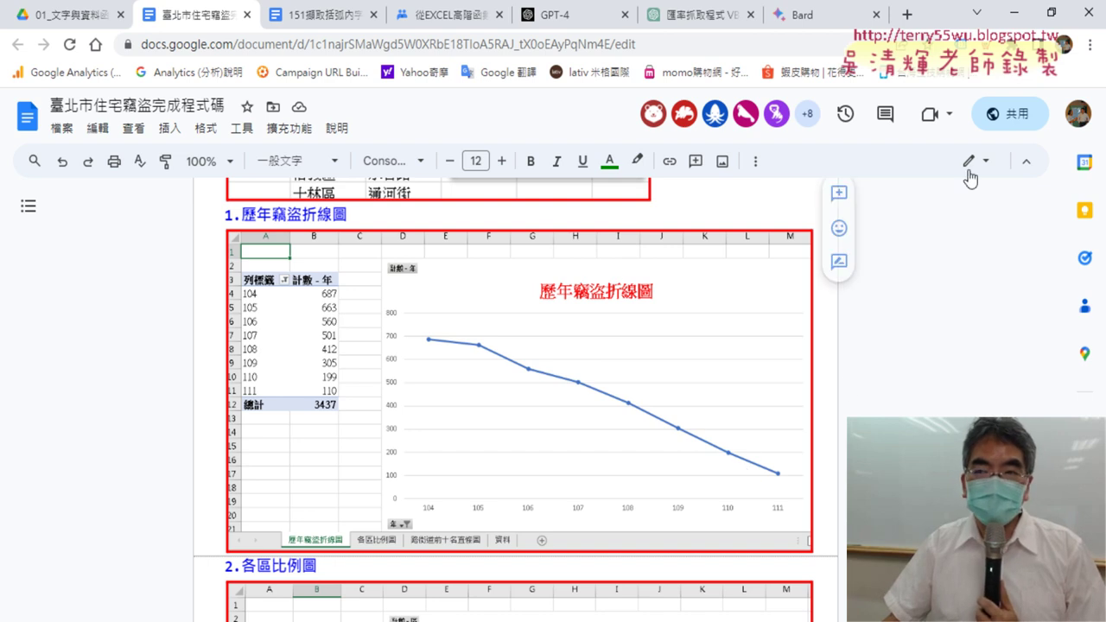
- Delete the existing pivot line chart on the 歷年竊盜折線圖 sheet
{"action": "left_click", "coordinate": [1014, 13]}
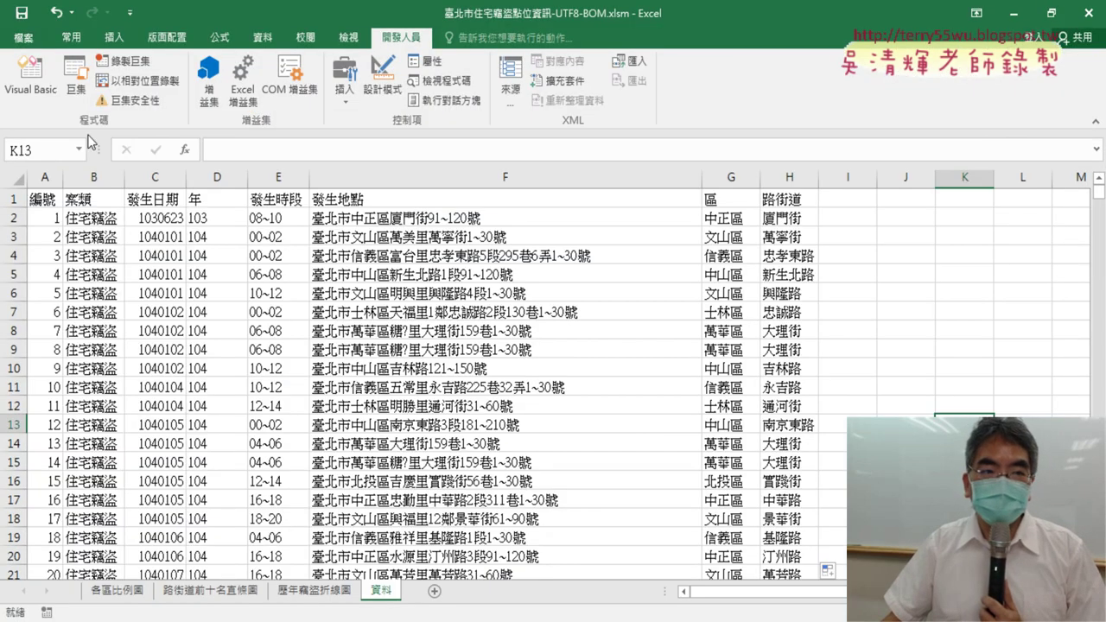
{"action": "left_click", "coordinate": [76, 76]}
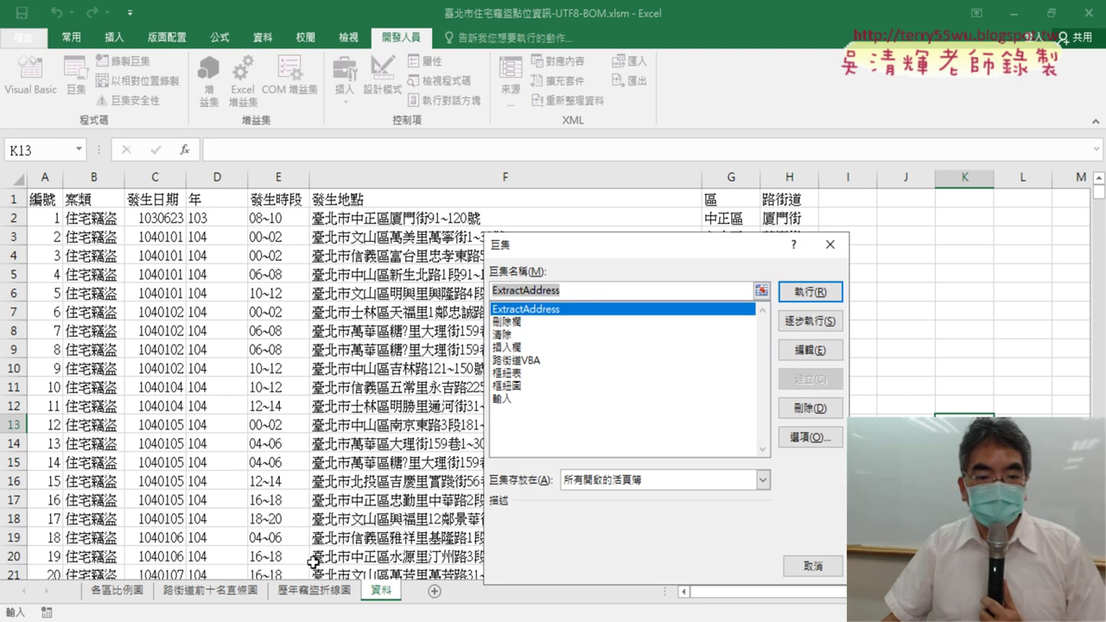
{"action": "left_click", "coordinate": [302, 591]}
{"action": "left_click", "coordinate": [382, 230]}
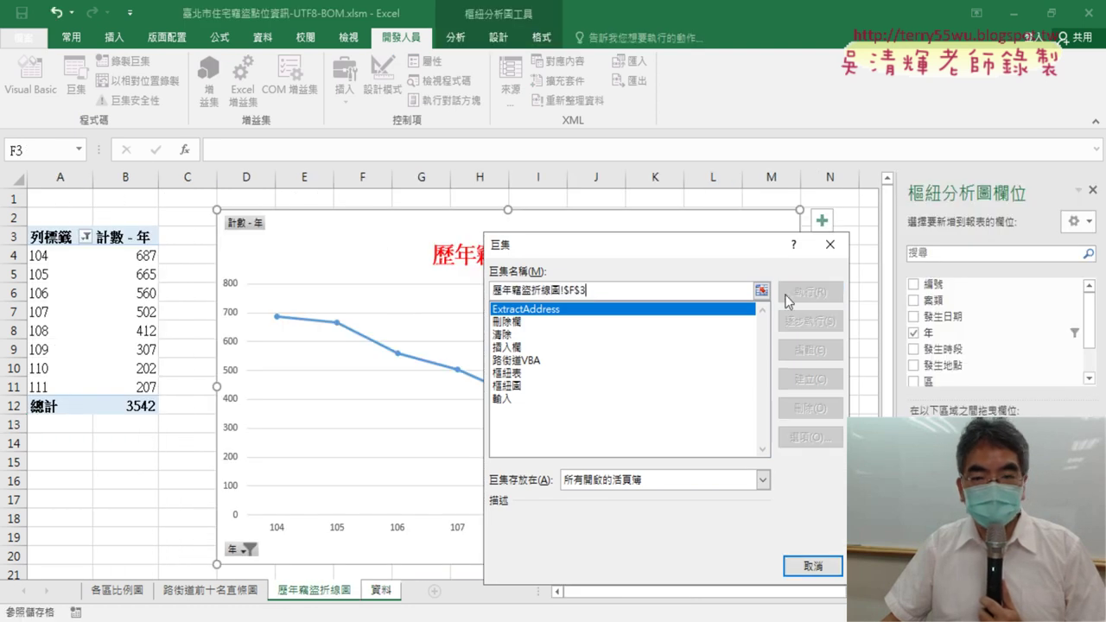
{"action": "left_click", "coordinate": [830, 245]}
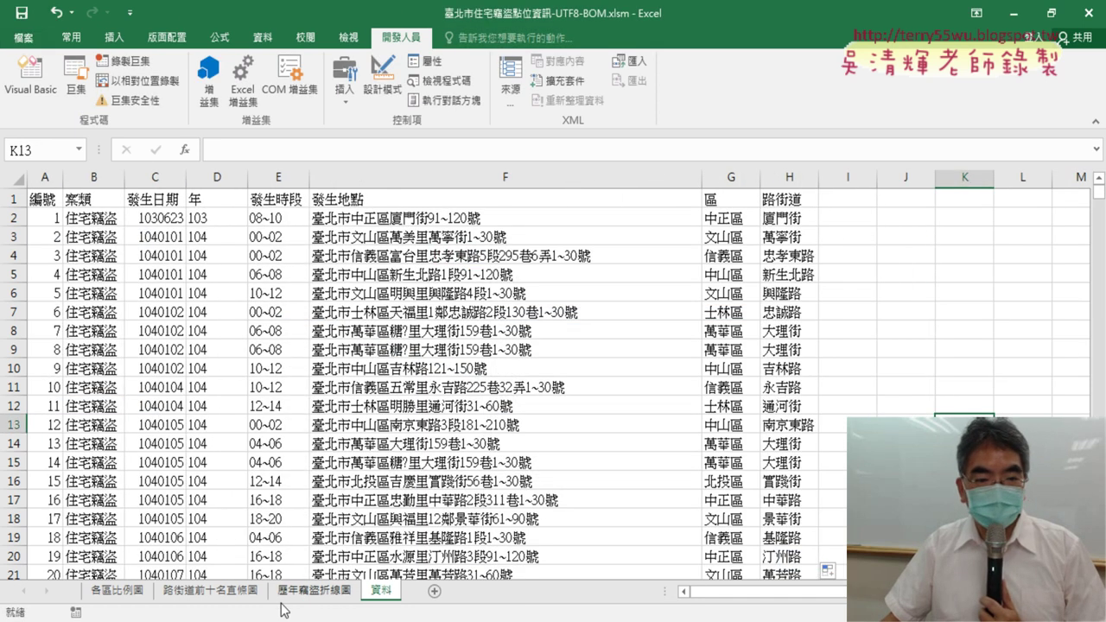
{"action": "left_click", "coordinate": [298, 594]}
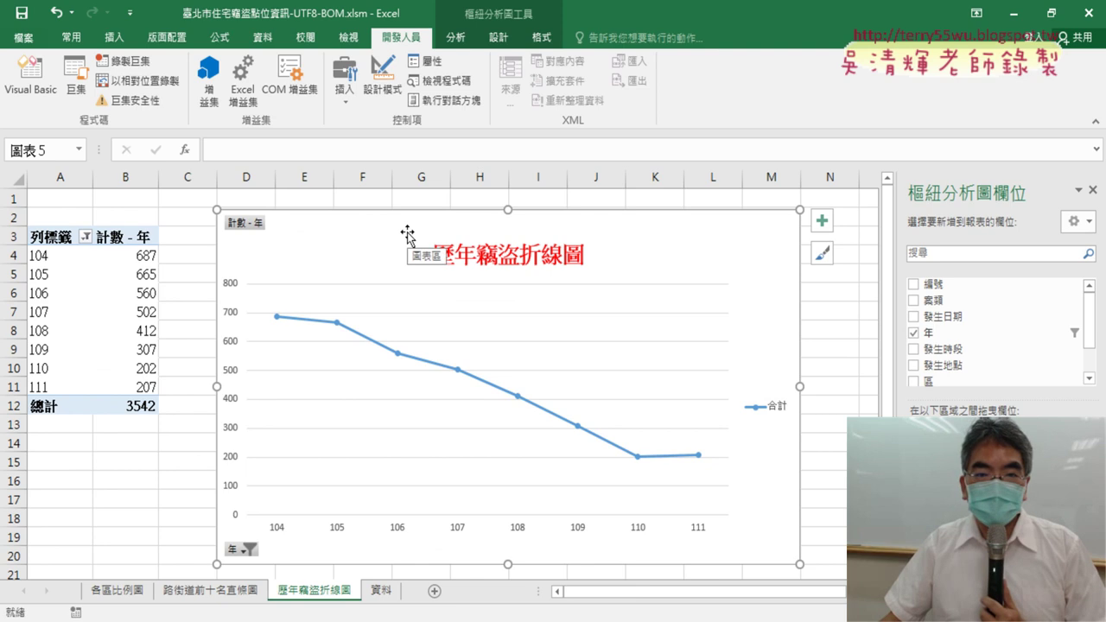
{"action": "key", "text": "Delete"}
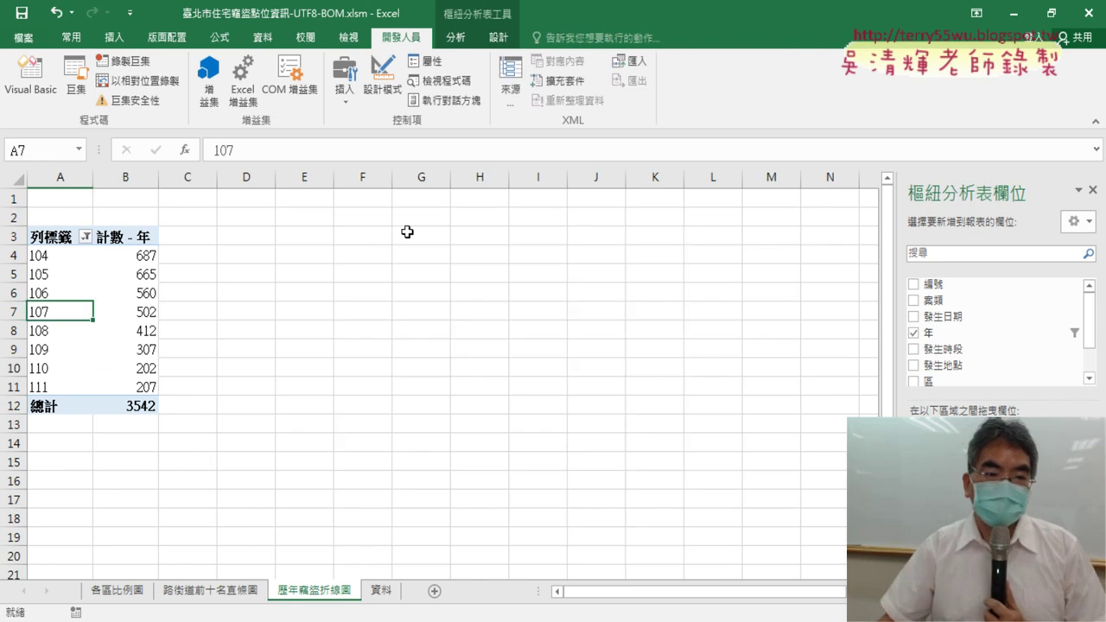
- Test-run the 樞紐圖 macro, then delete the chart it creates
{"action": "left_click", "coordinate": [75, 82]}
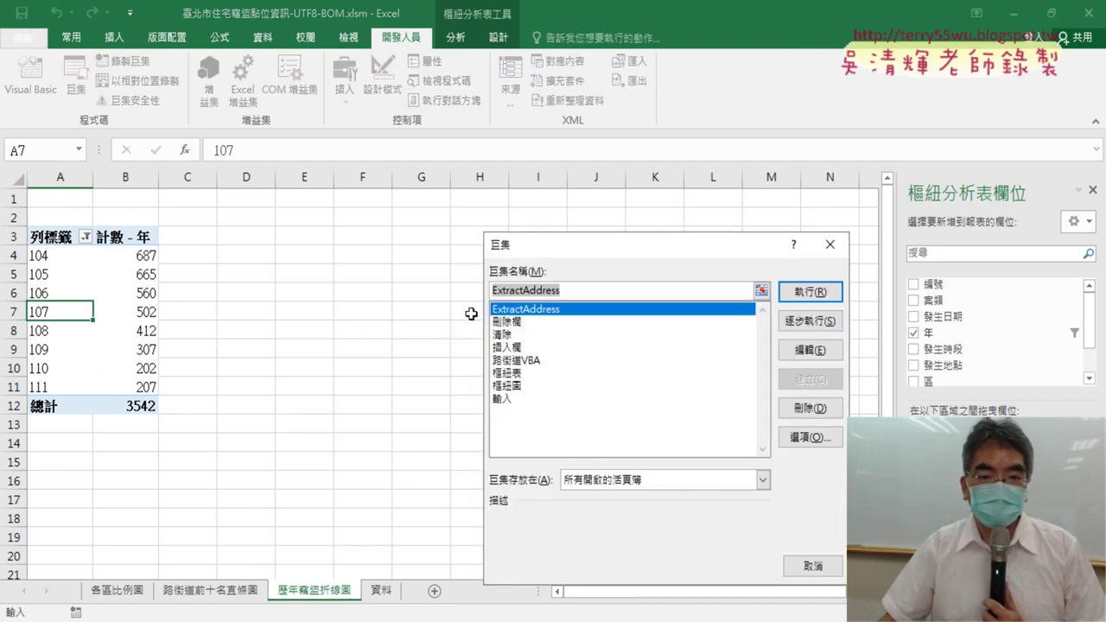
{"action": "left_click", "coordinate": [525, 385]}
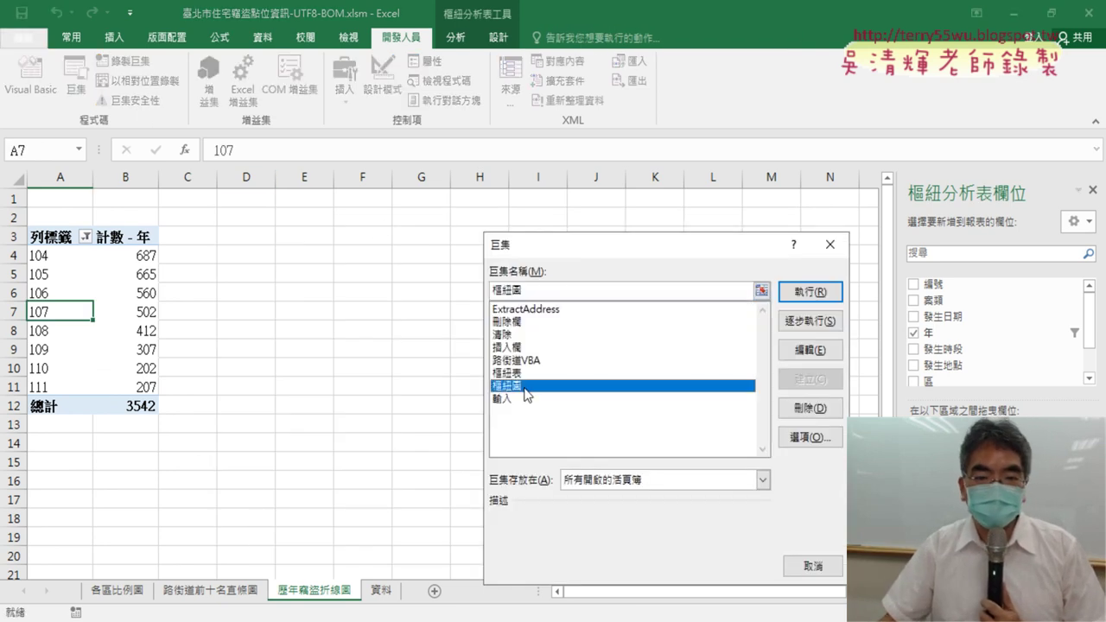
{"action": "left_click", "coordinate": [810, 293]}
{"action": "left_click", "coordinate": [629, 288]}
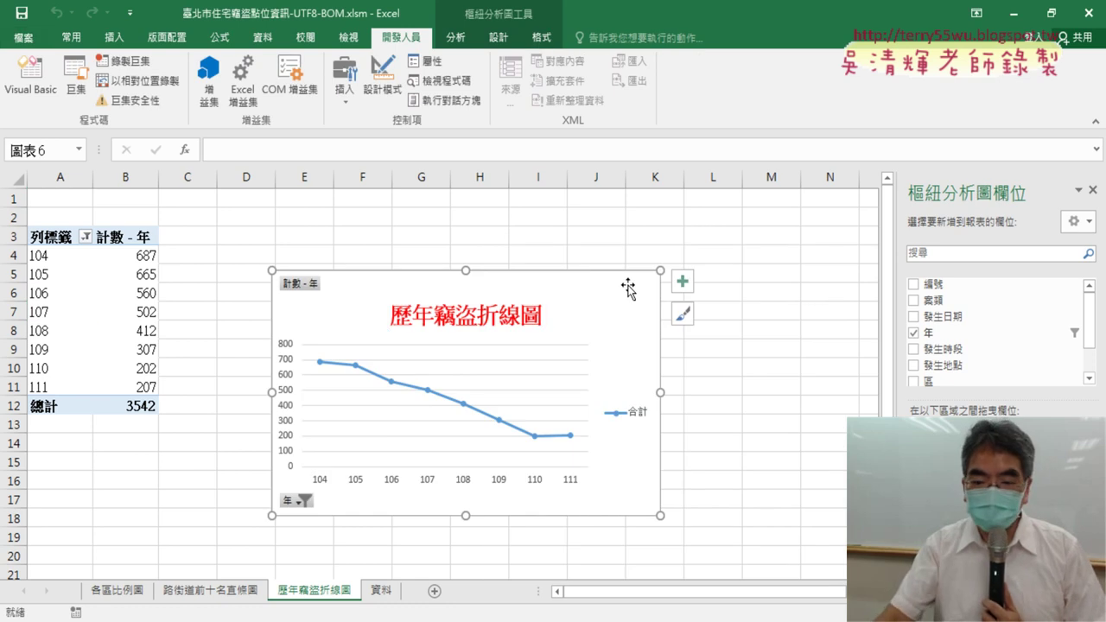
{"action": "key", "text": "Delete"}
- Open the 樞紐圖 macro's code for editing from the Macros list
{"action": "left_click", "coordinate": [75, 82]}
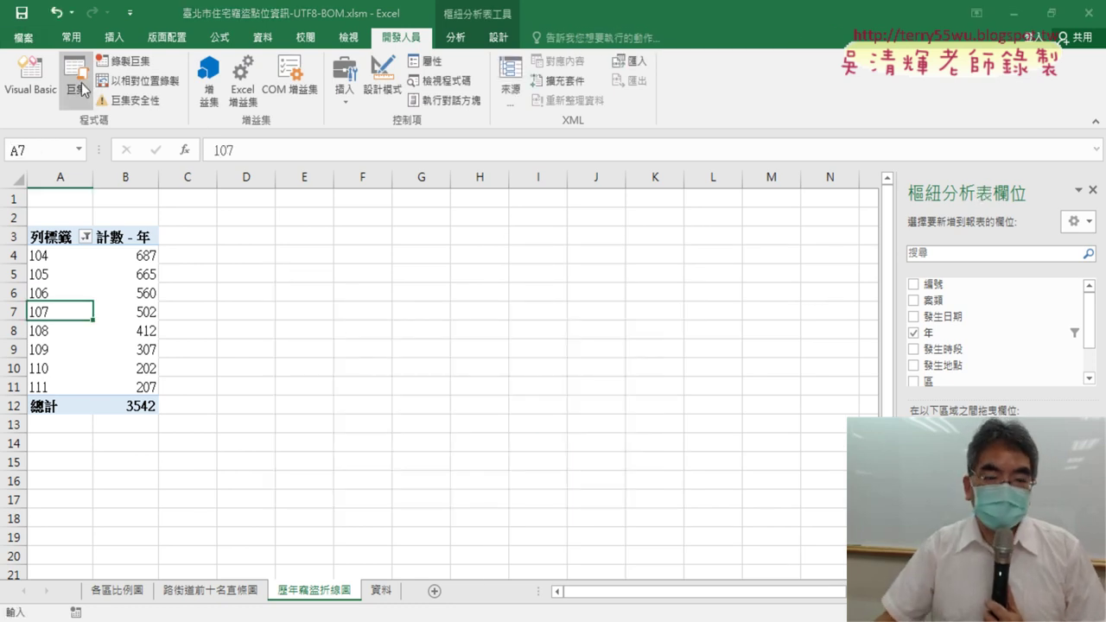
{"action": "left_click", "coordinate": [523, 385]}
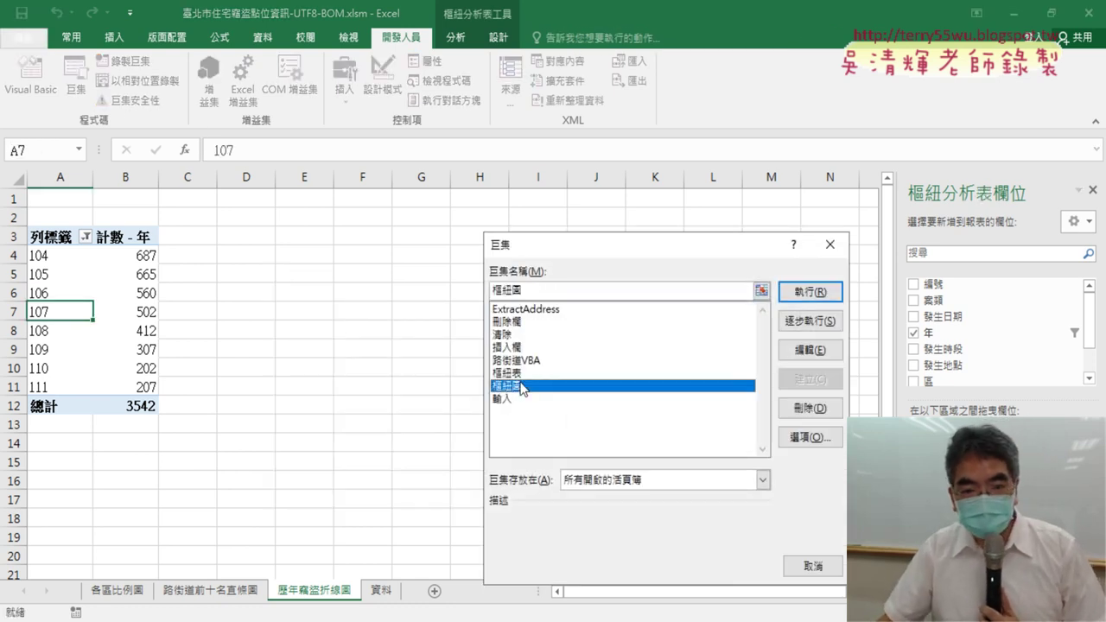
{"action": "left_click", "coordinate": [830, 358]}
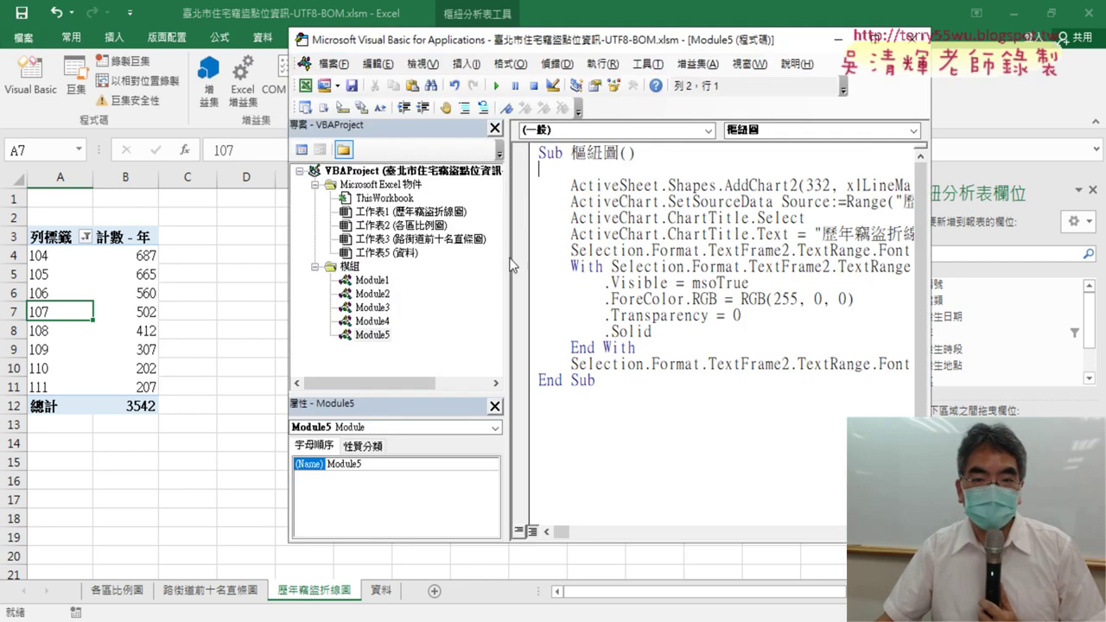
- Widen the VBA editor to show full code lines and open F1 help for AddChart2
{"action": "left_click_drag", "start_coordinate": [512, 265], "coordinate": [394, 230]}
{"action": "left_click_drag", "start_coordinate": [552, 39], "coordinate": [319, 38]}
{"action": "left_click_drag", "start_coordinate": [702, 236], "coordinate": [951, 236]}
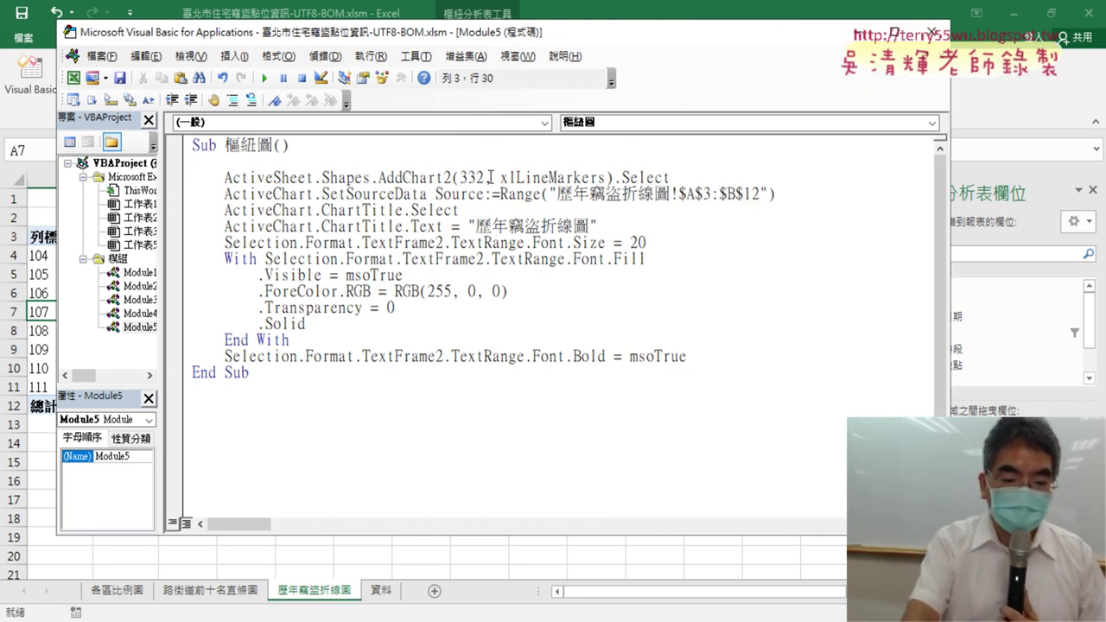
{"action": "key", "text": "F1"}
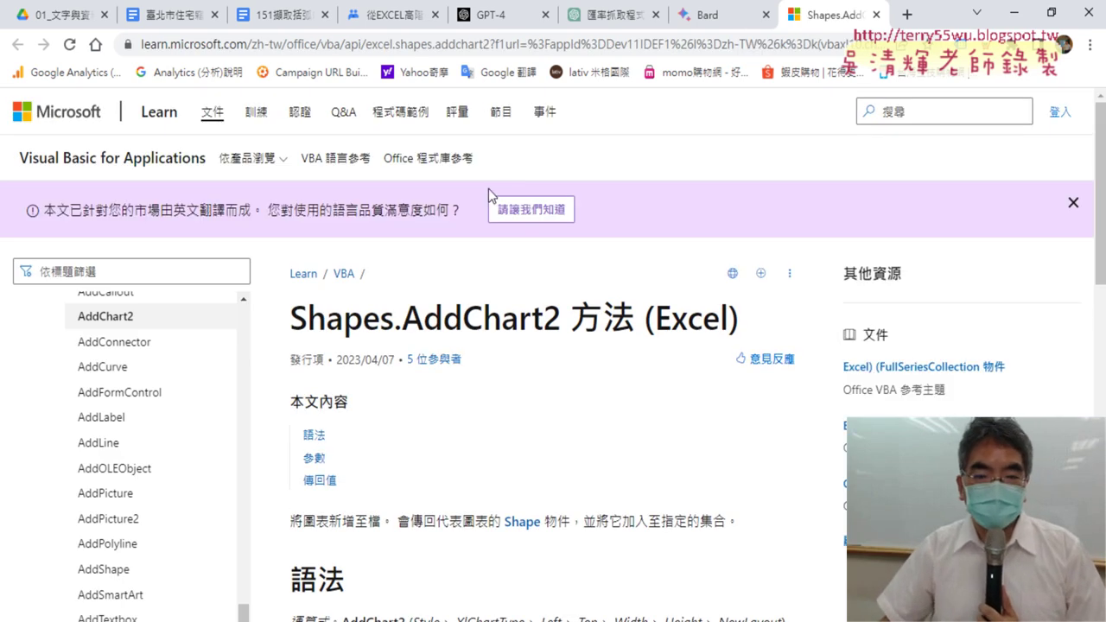
- Highlight AddChart2's Style, XlChartType, Left, Top, Width and Height parameters in the Syntax section
{"action": "scroll", "coordinate": [551, 351], "scroll_direction": "down", "scroll_amount": 4}
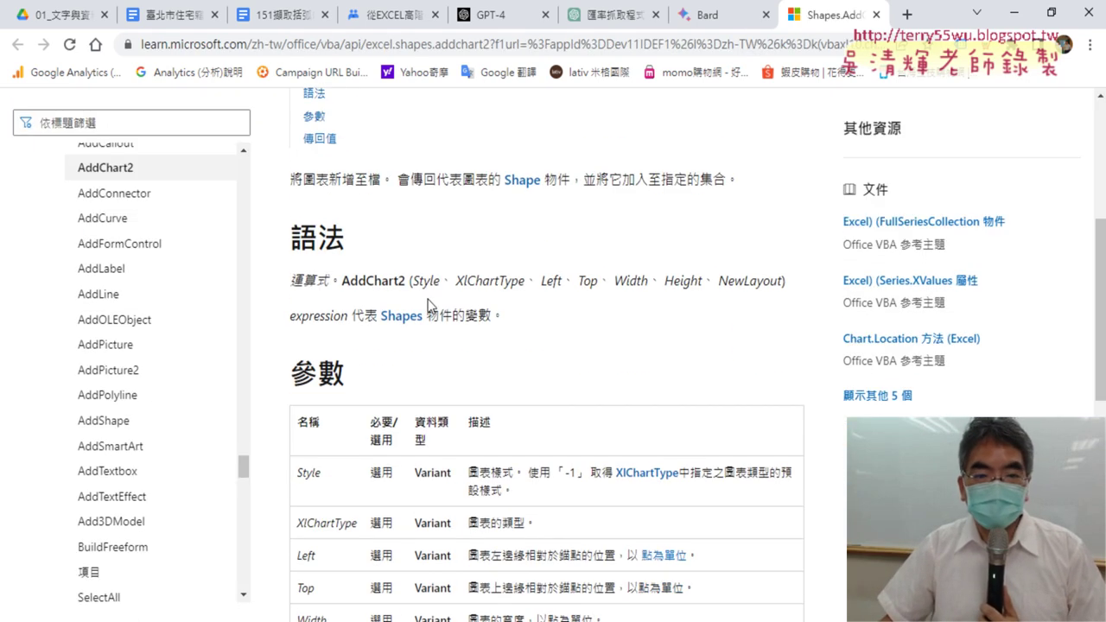
{"action": "left_click_drag", "start_coordinate": [342, 281], "coordinate": [528, 278]}
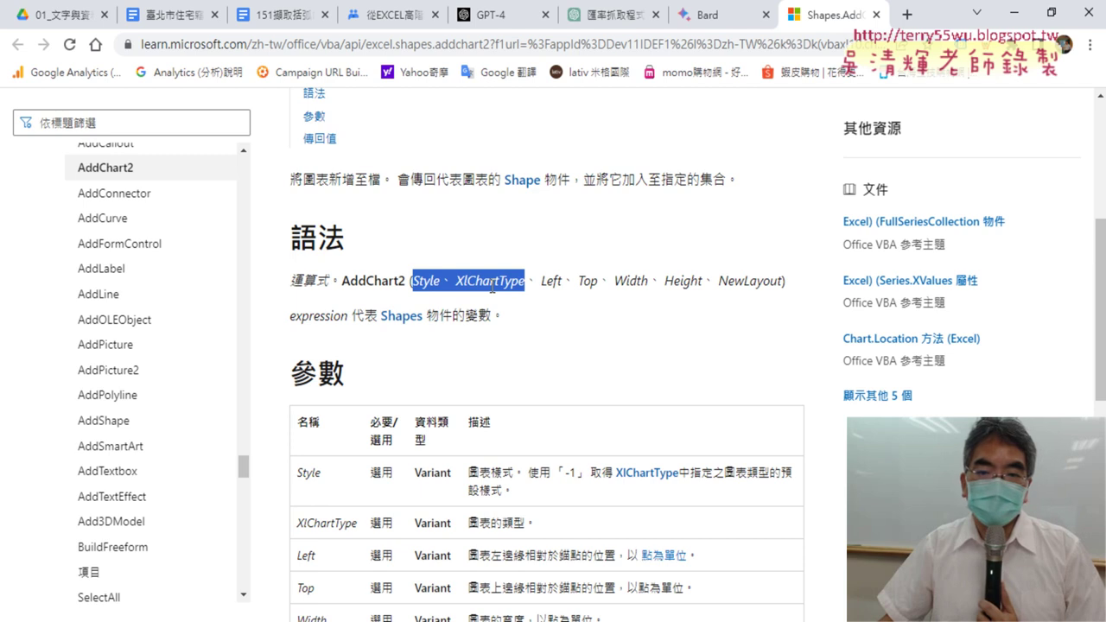
{"action": "left_click_drag", "start_coordinate": [538, 281], "coordinate": [700, 276]}
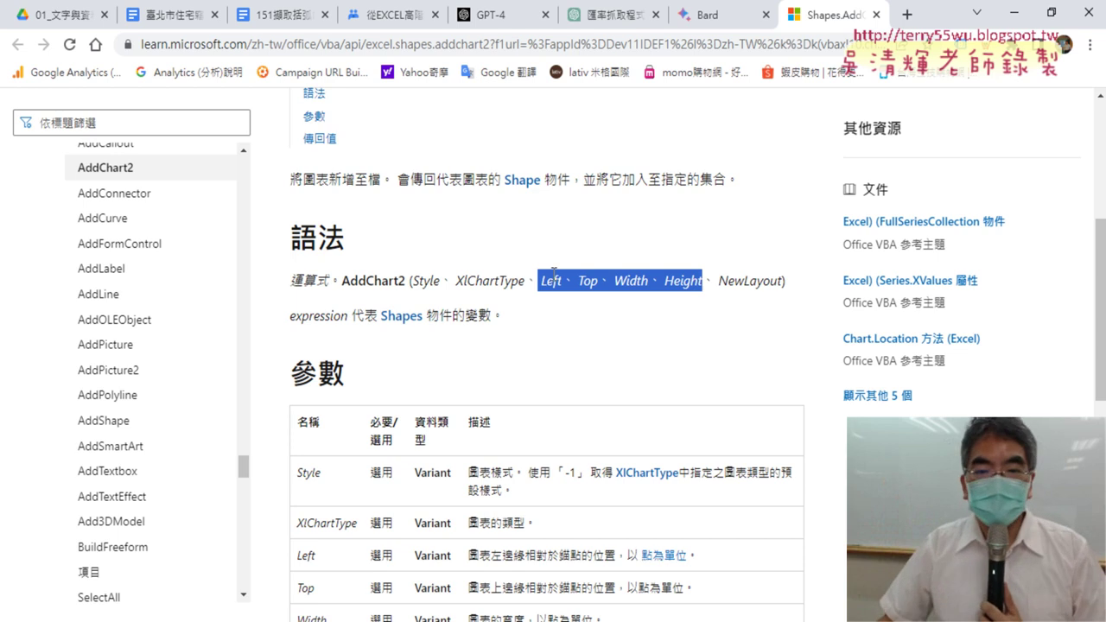
{"action": "left_click_drag", "start_coordinate": [543, 281], "coordinate": [597, 275]}
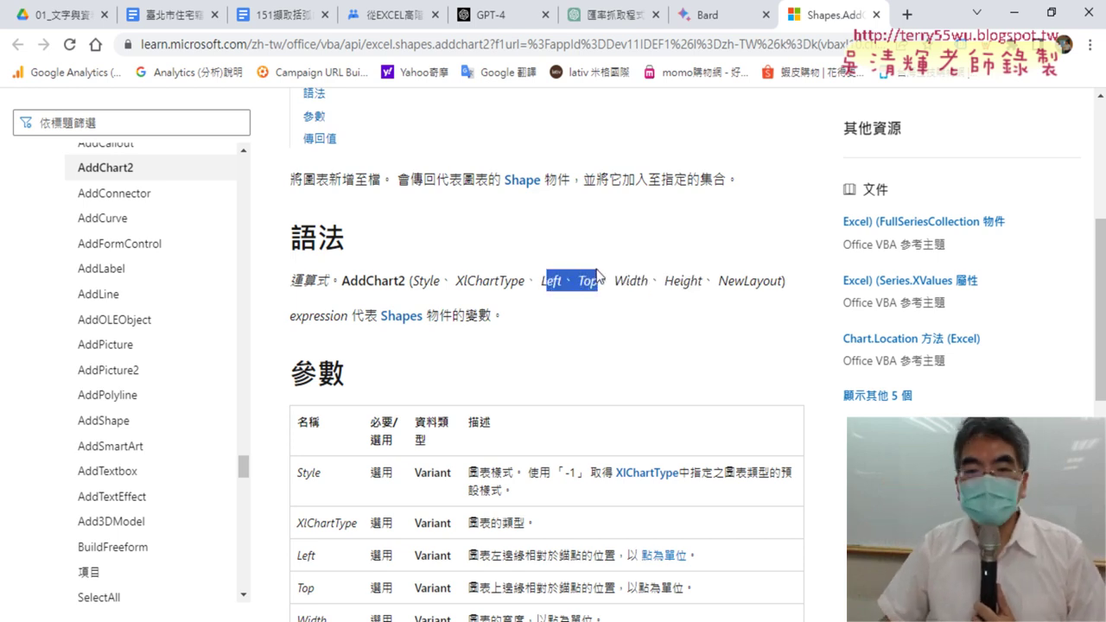
{"action": "left_click_drag", "start_coordinate": [615, 281], "coordinate": [691, 285]}
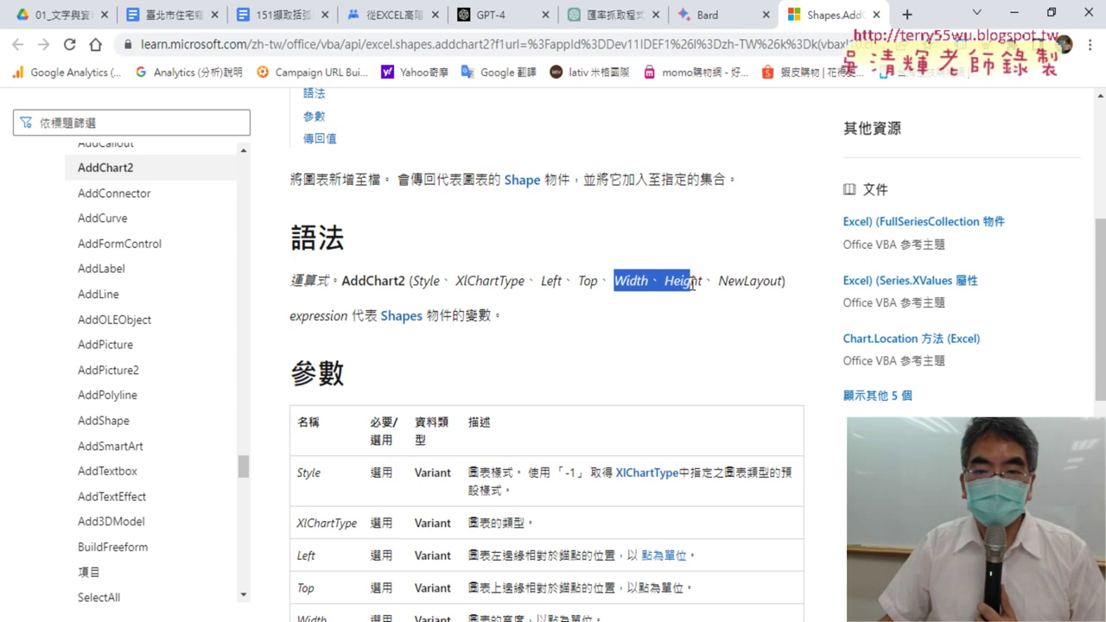
{"action": "left_click_drag", "start_coordinate": [537, 281], "coordinate": [602, 280]}
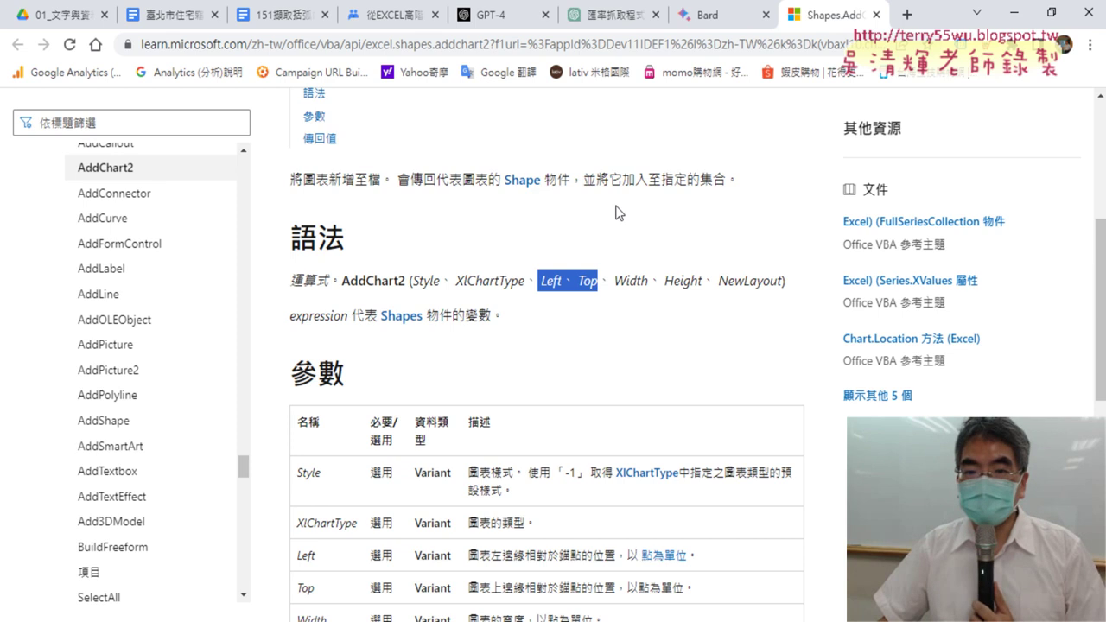
- Add Range("D2").Left as the Left argument after xlLineMarkers in AddChart2
{"action": "left_click", "coordinate": [1016, 23]}
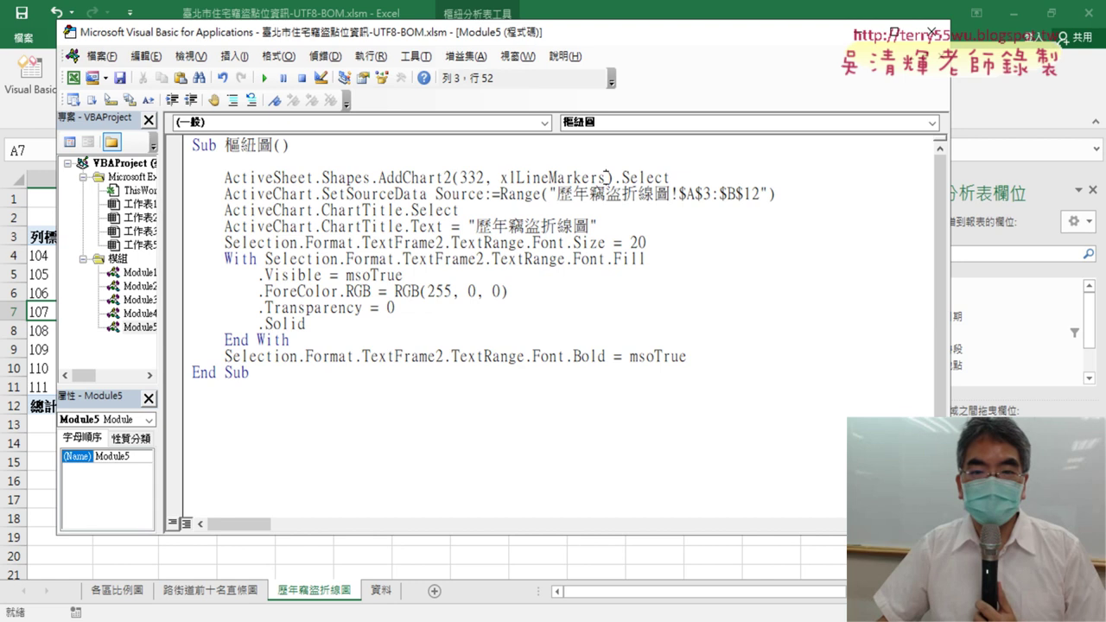
{"action": "left_click_drag", "start_coordinate": [607, 177], "coordinate": [482, 179]}
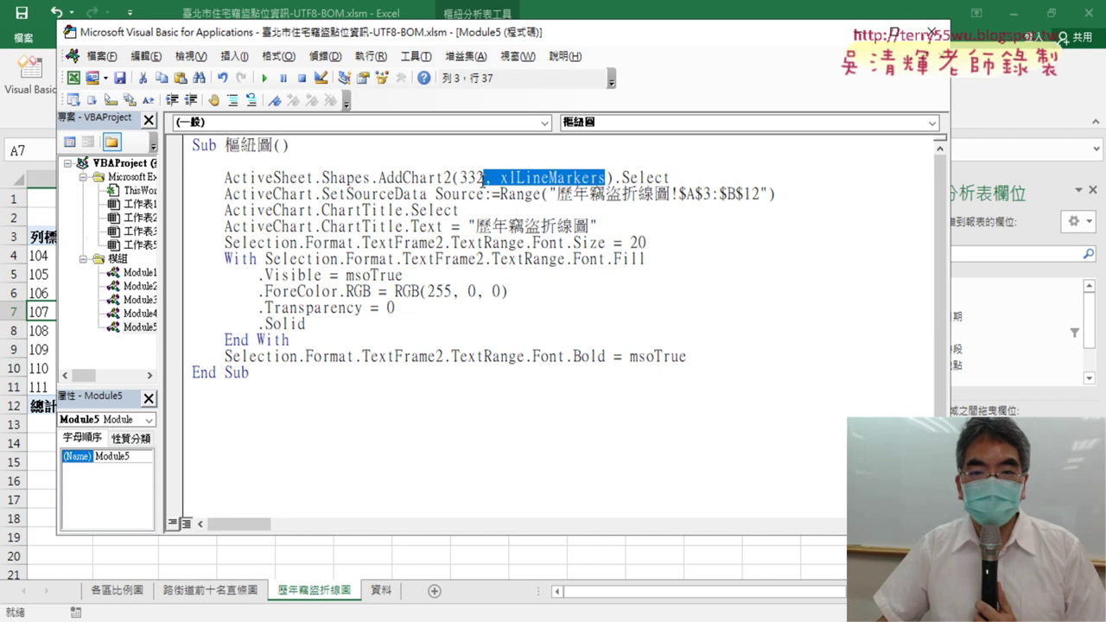
{"action": "left_click", "coordinate": [604, 178]}
{"action": "type", "text": "ㄓ"}
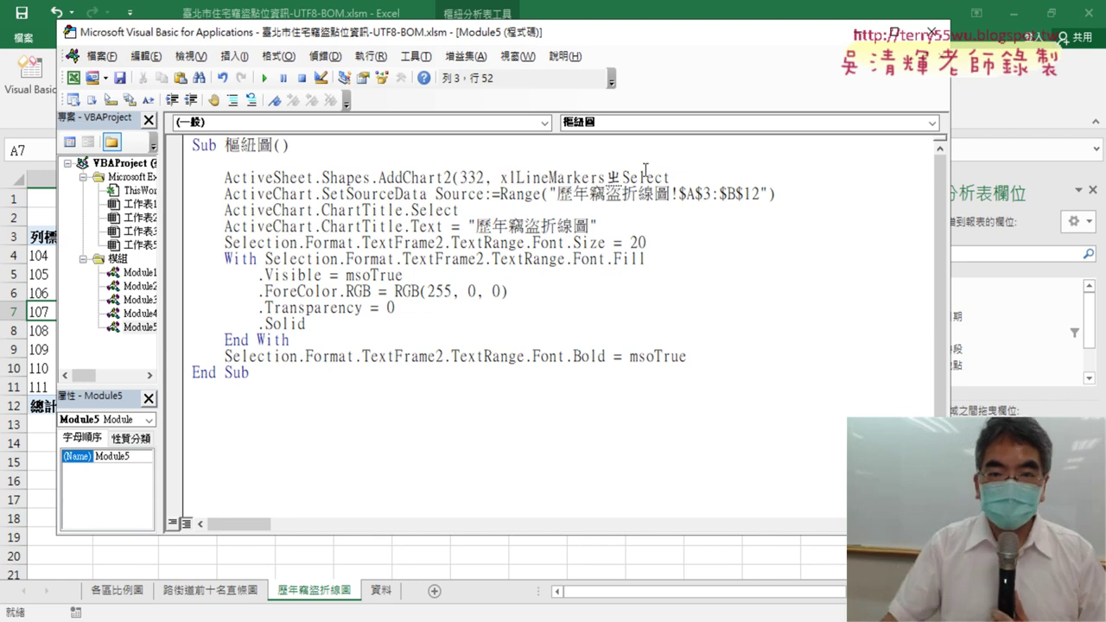
{"action": "type", "text": ","}
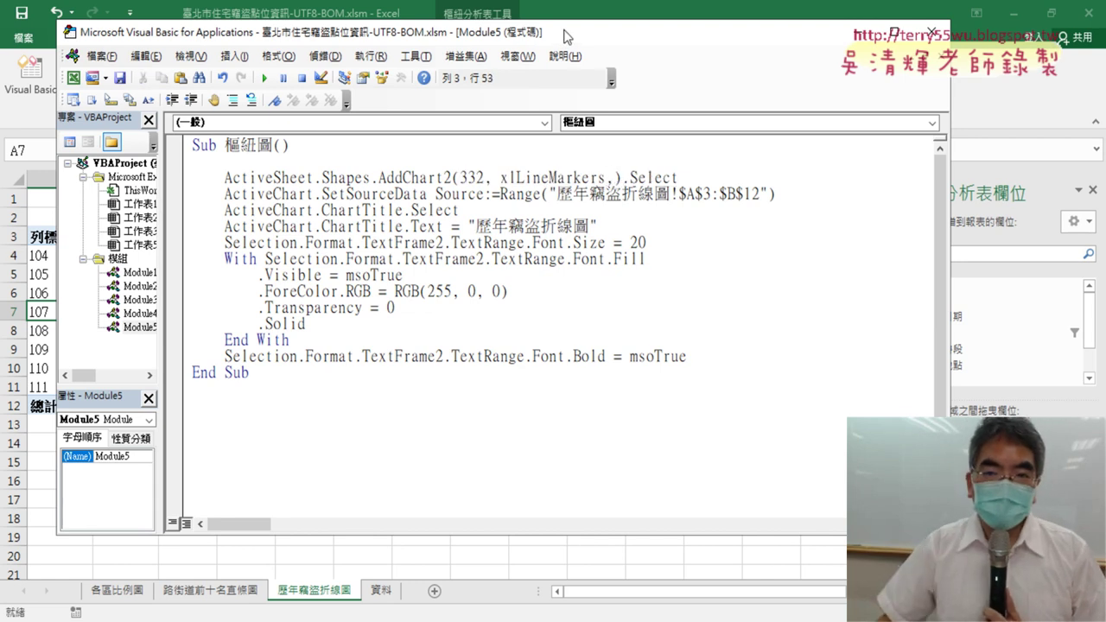
{"action": "left_click_drag", "start_coordinate": [563, 37], "coordinate": [791, 144]}
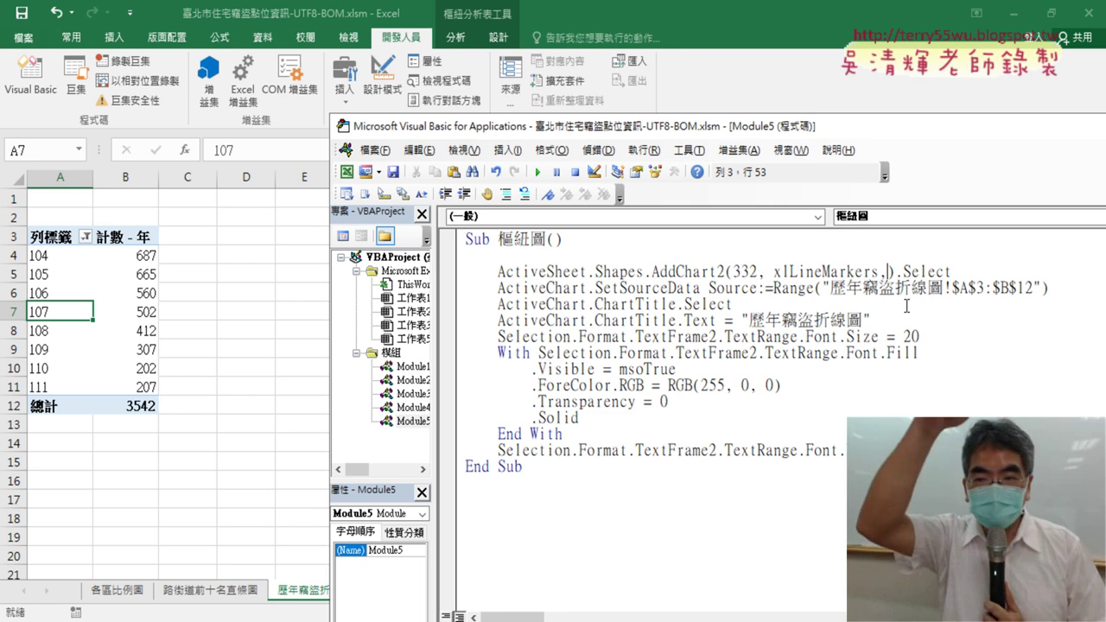
{"action": "type", "text": "ra"}
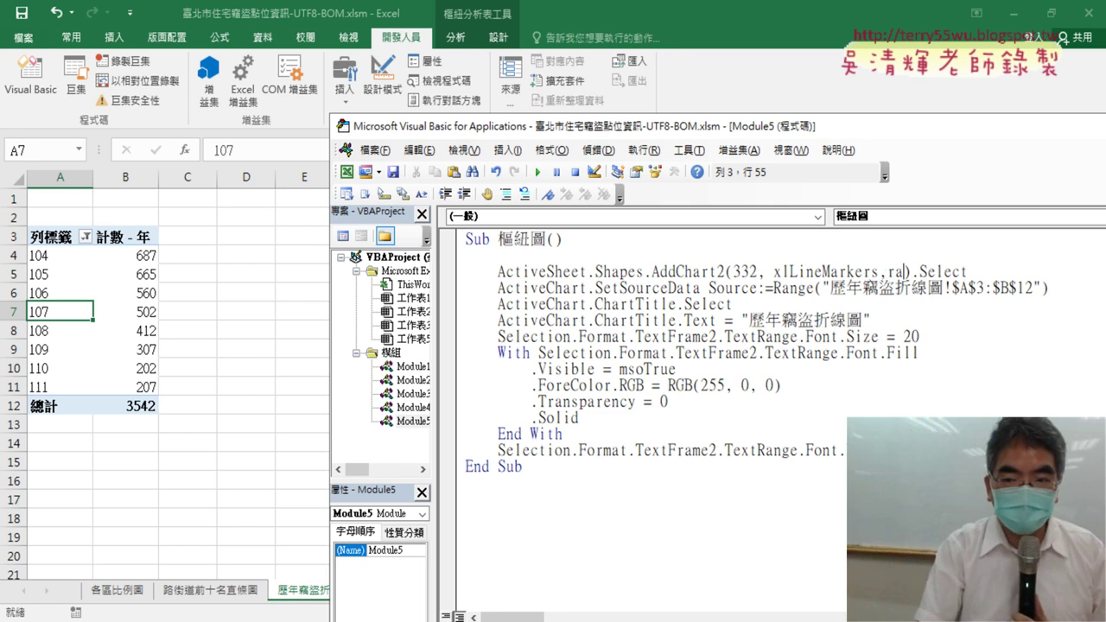
{"action": "type", "text": "nge"}
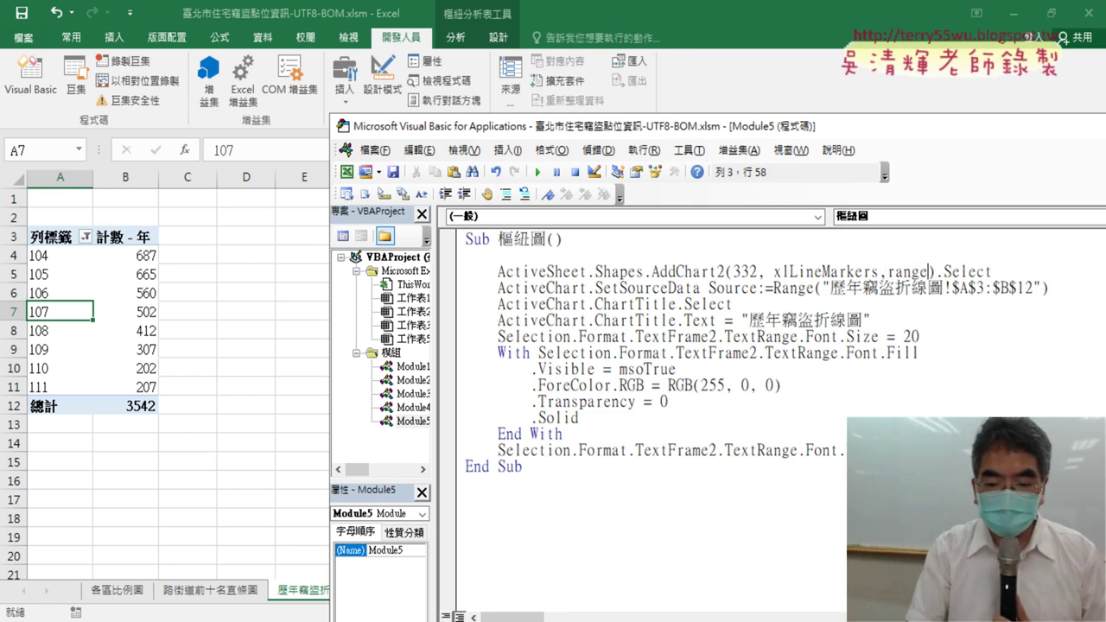
{"action": "type", "text": "(\""}
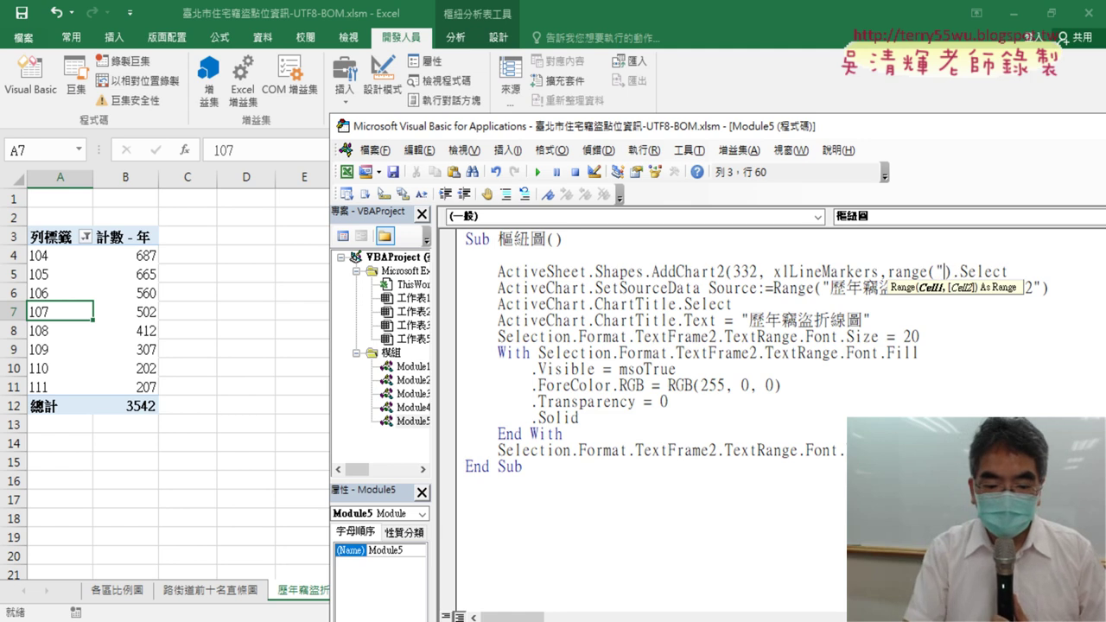
{"action": "type", "text": "D2"}
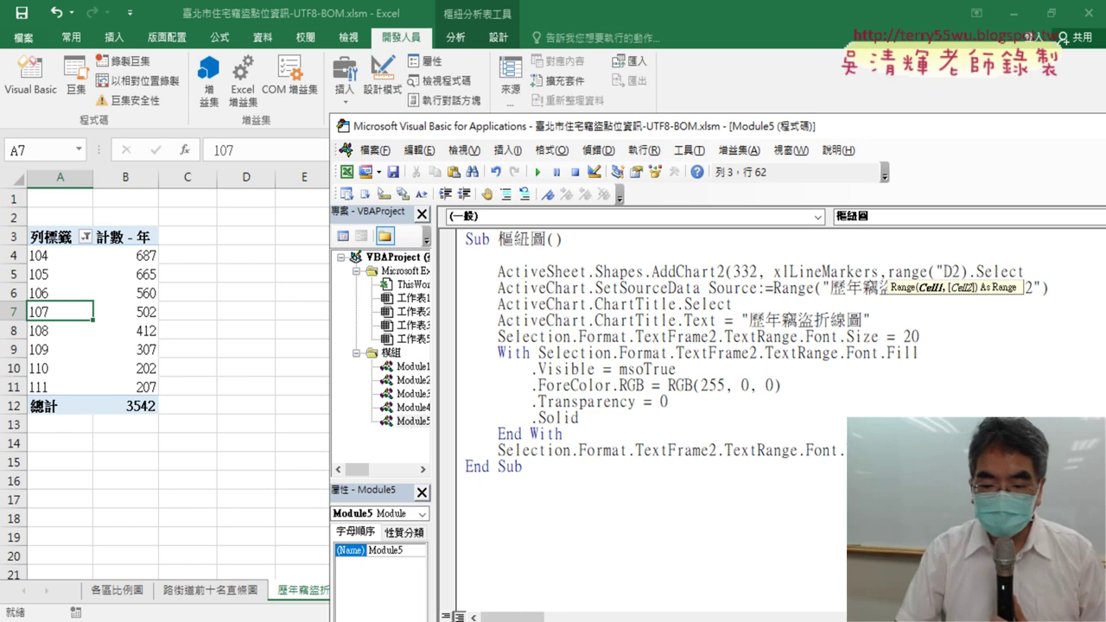
{"action": "type", "text": "\")."}
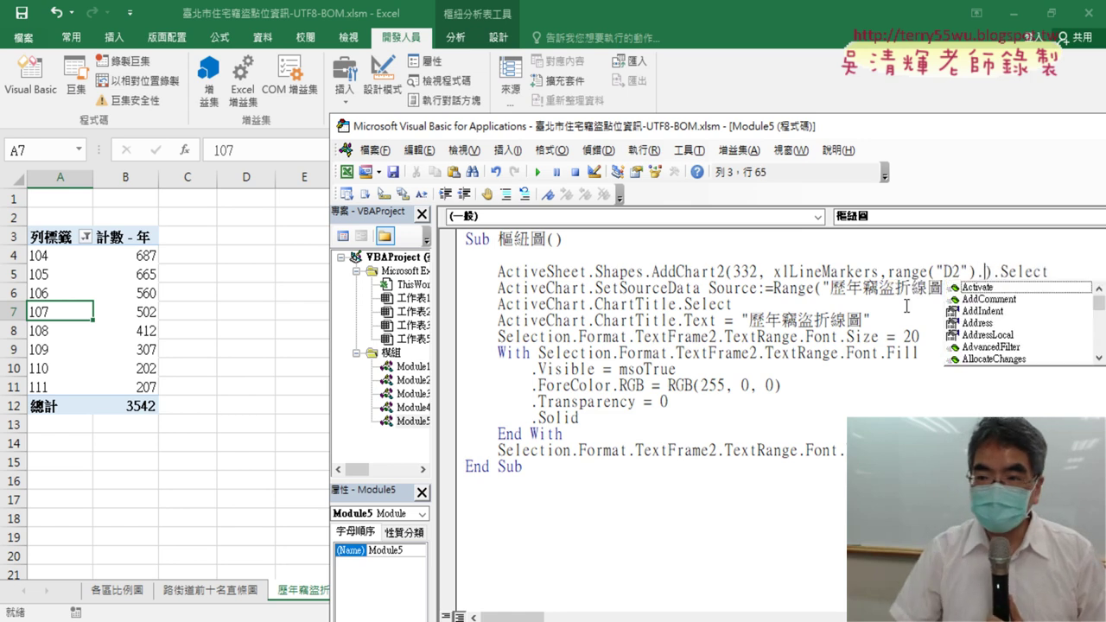
{"action": "type", "text": "l"}
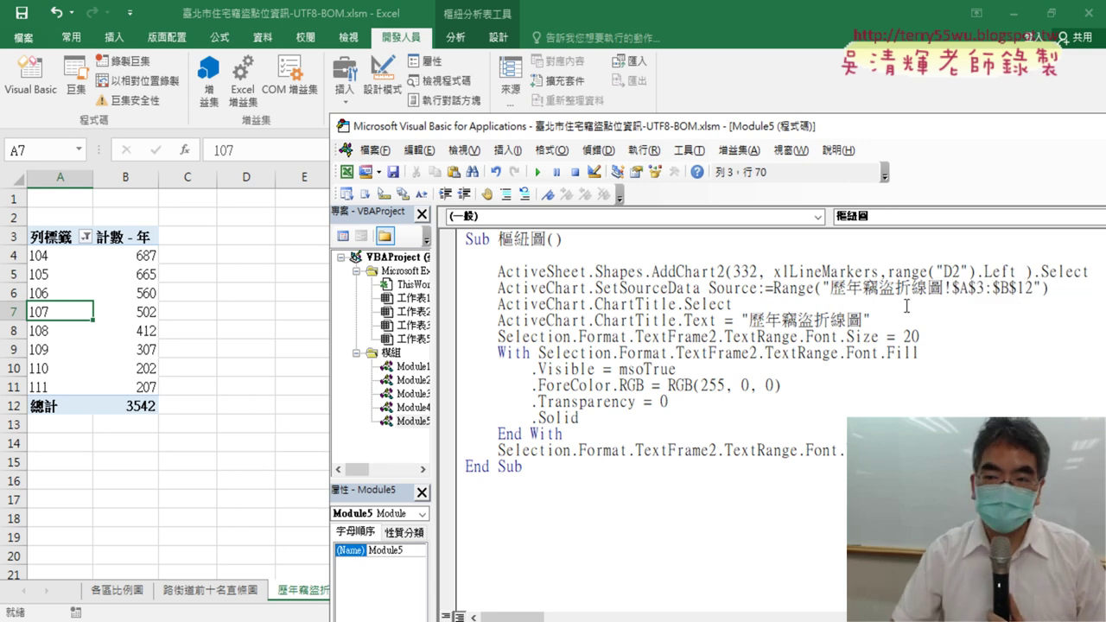
{"action": "type", "text": " ,"}
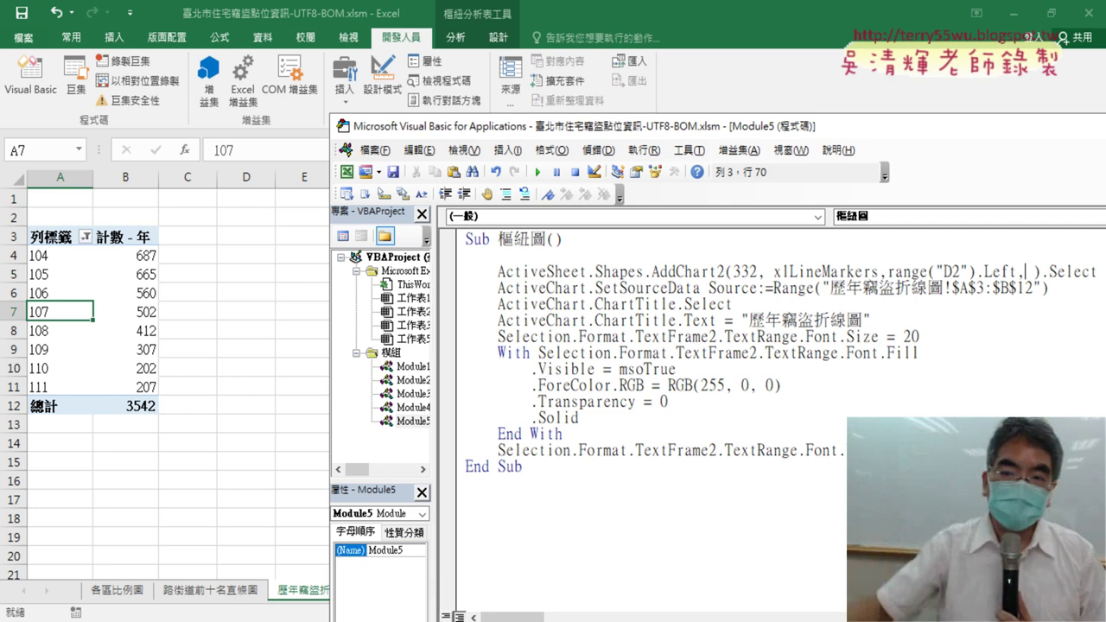
- Paste the D2 reference again and complete it as Range("D2").Top for the Top argument
{"action": "left_click_drag", "start_coordinate": [978, 272], "coordinate": [935, 271]}
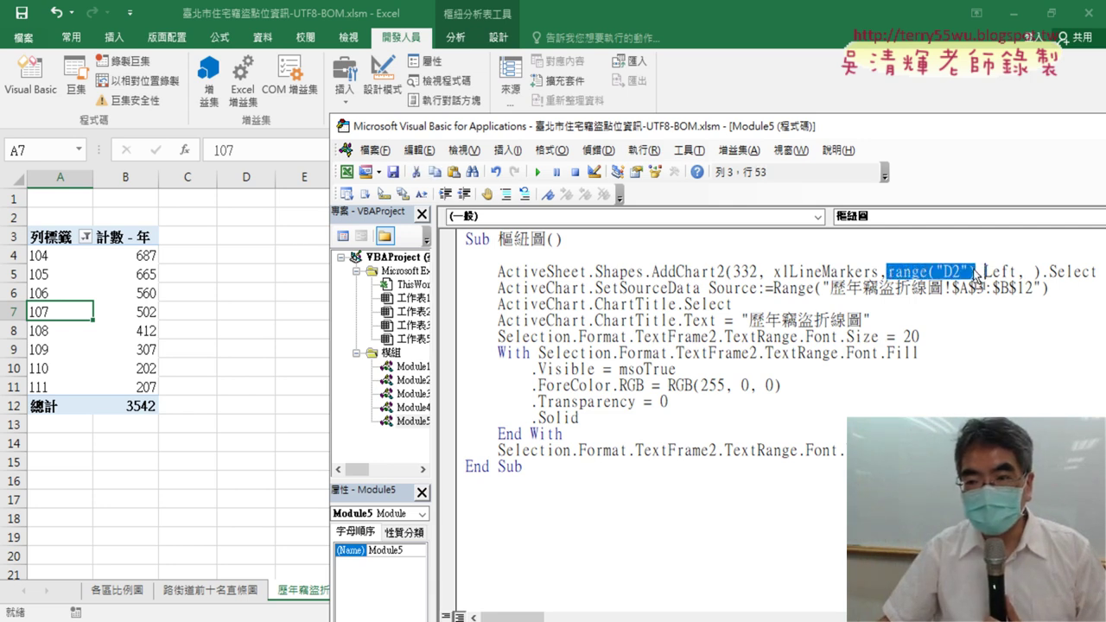
{"action": "left_click", "coordinate": [1026, 271]}
{"action": "key", "text": "ctrl+v"}
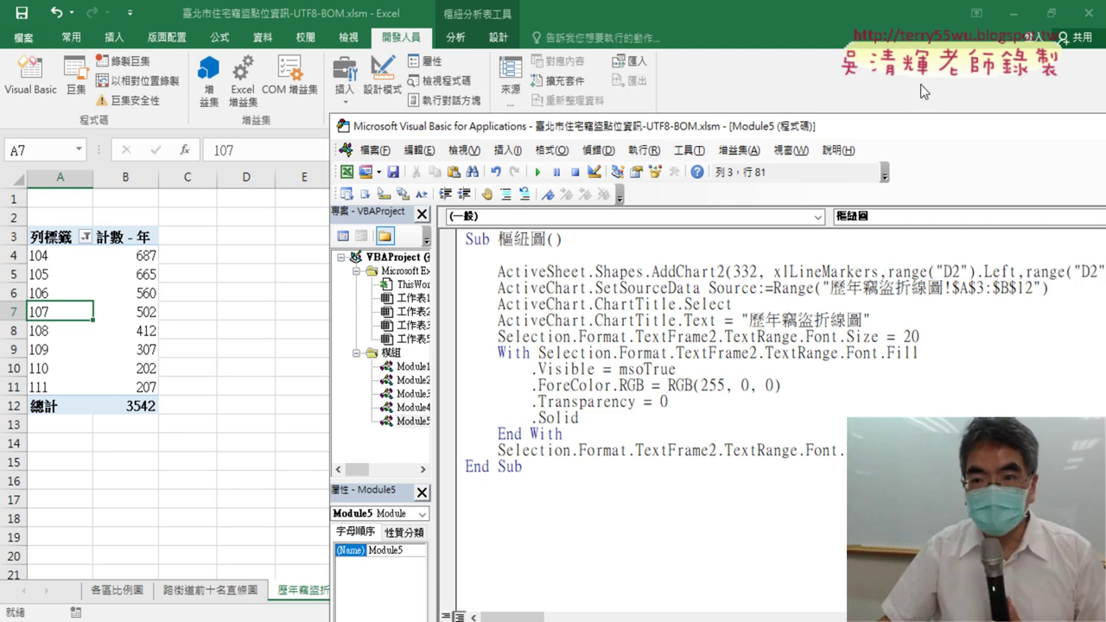
{"action": "left_click_drag", "start_coordinate": [435, 294], "coordinate": [411, 294]}
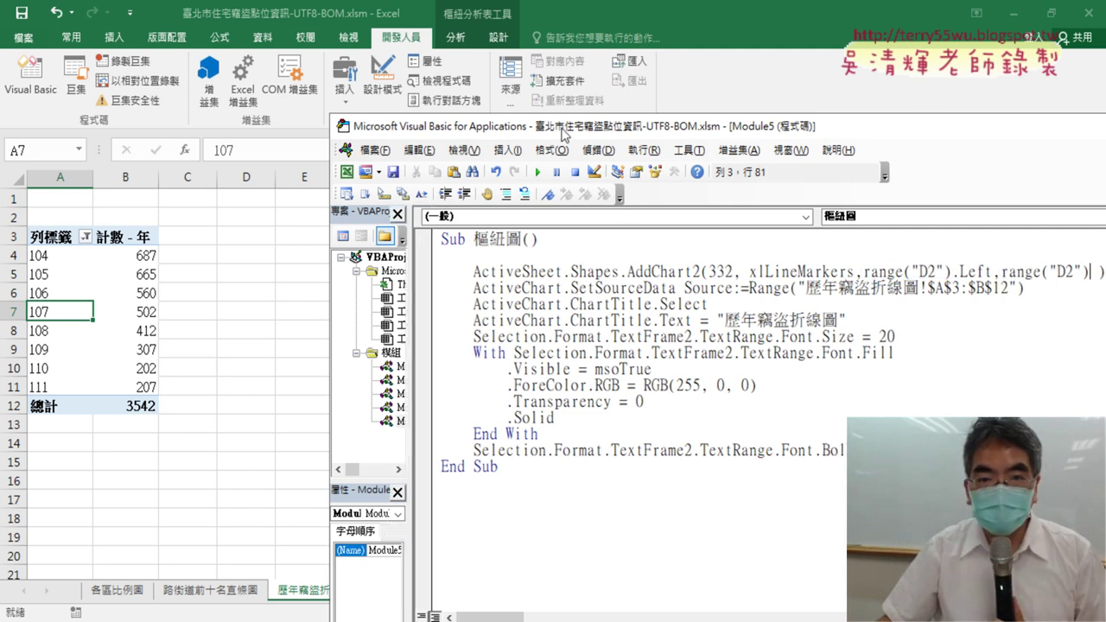
{"action": "left_click_drag", "start_coordinate": [565, 131], "coordinate": [438, 97]}
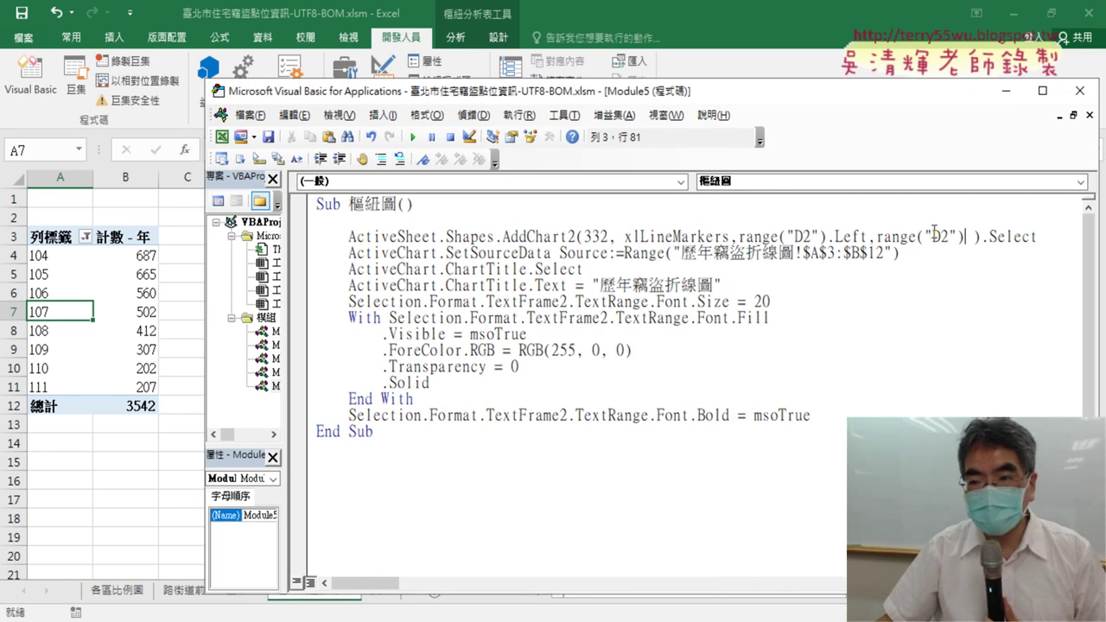
{"action": "type", "text": "."}
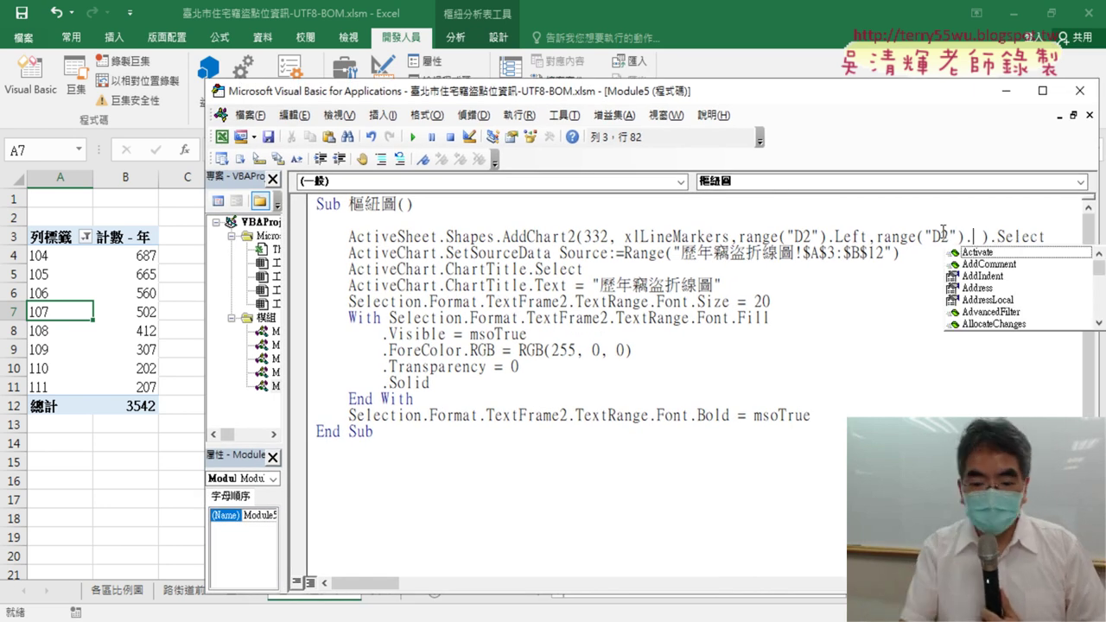
{"action": "type", "text": "t"}
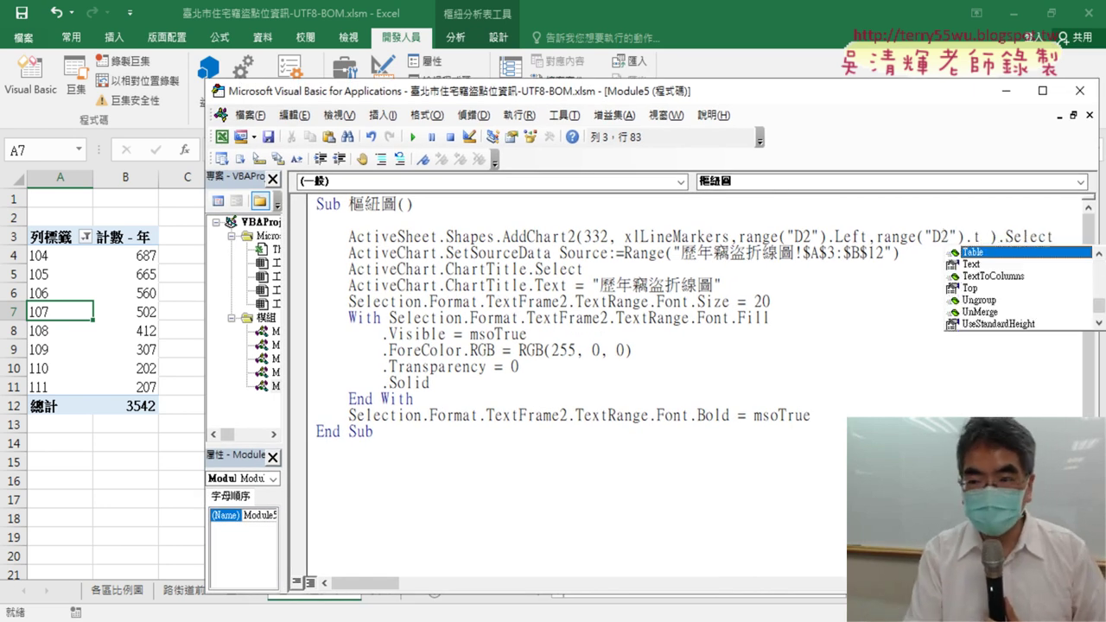
{"action": "double_click", "coordinate": [975, 289]}
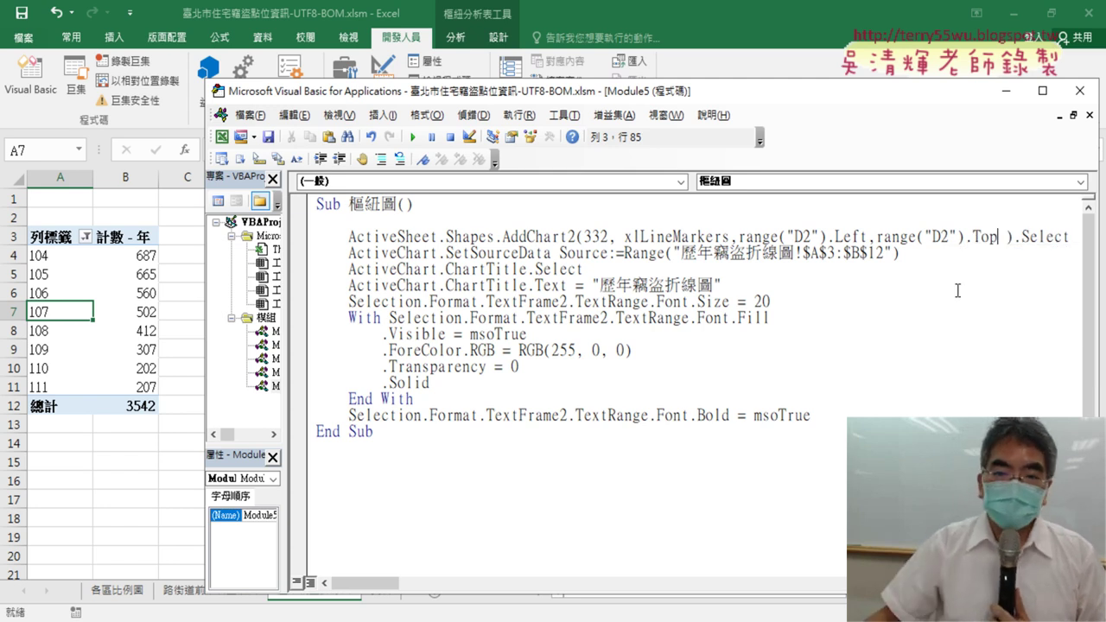
{"action": "left_click", "coordinate": [794, 313]}
{"action": "left_click_drag", "start_coordinate": [748, 236], "coordinate": [1004, 239]}
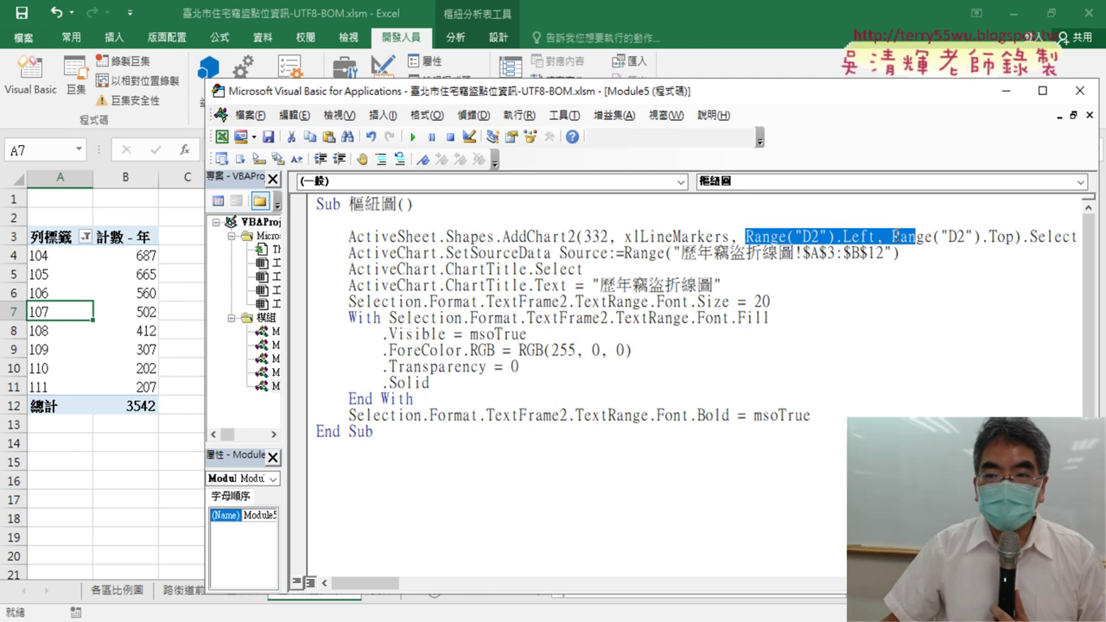
{"action": "left_click_drag", "start_coordinate": [722, 95], "coordinate": [959, 109]}
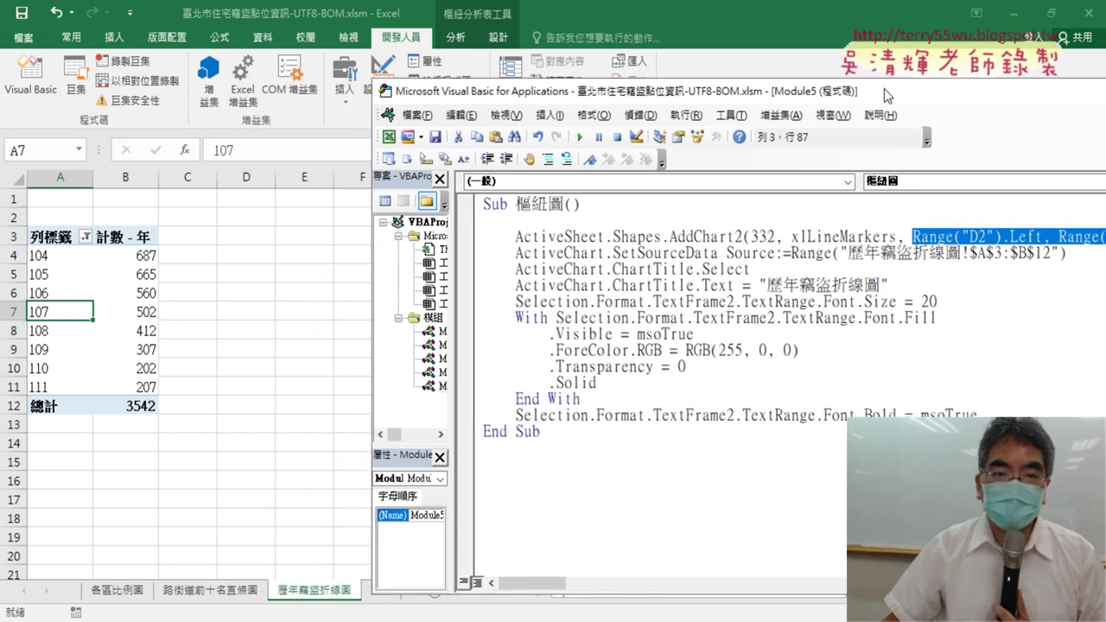
{"action": "left_click", "coordinate": [767, 300]}
- Run 樞紐圖 and check the red-titled 歷年竊盜折線圖 line chart now starts at D2
{"action": "left_click", "coordinate": [659, 153]}
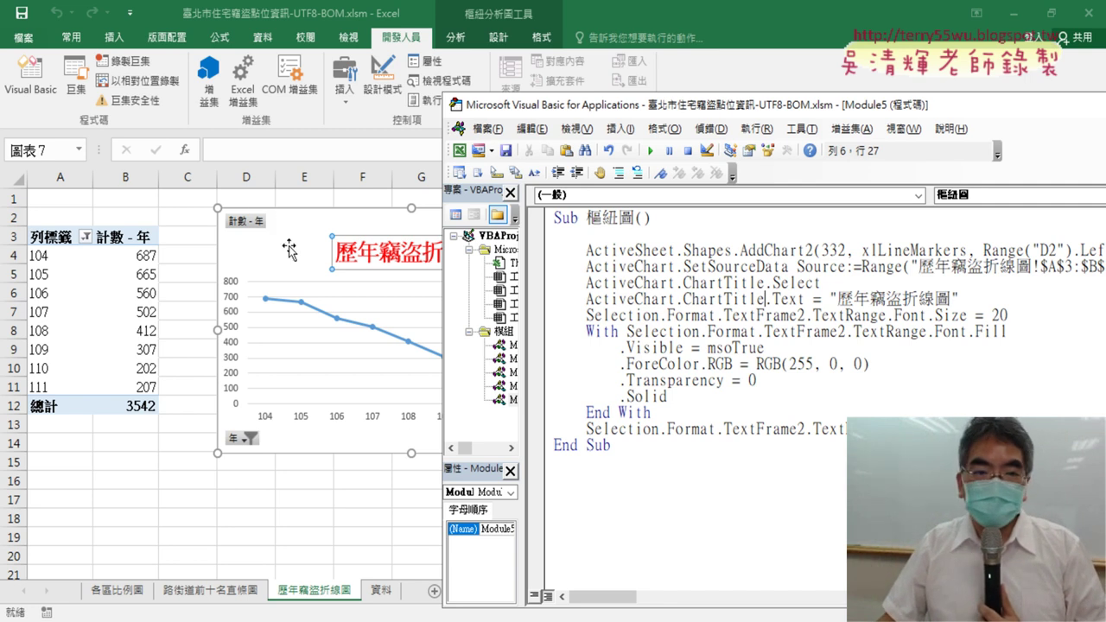
{"action": "left_click", "coordinate": [332, 215]}
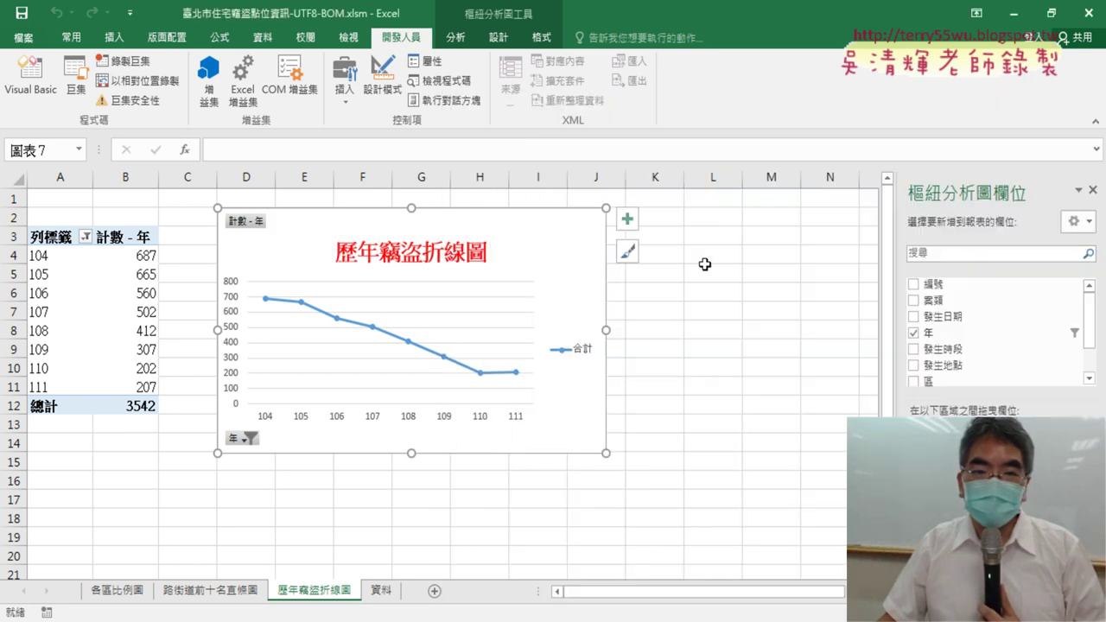
{"action": "left_click", "coordinate": [26, 82]}
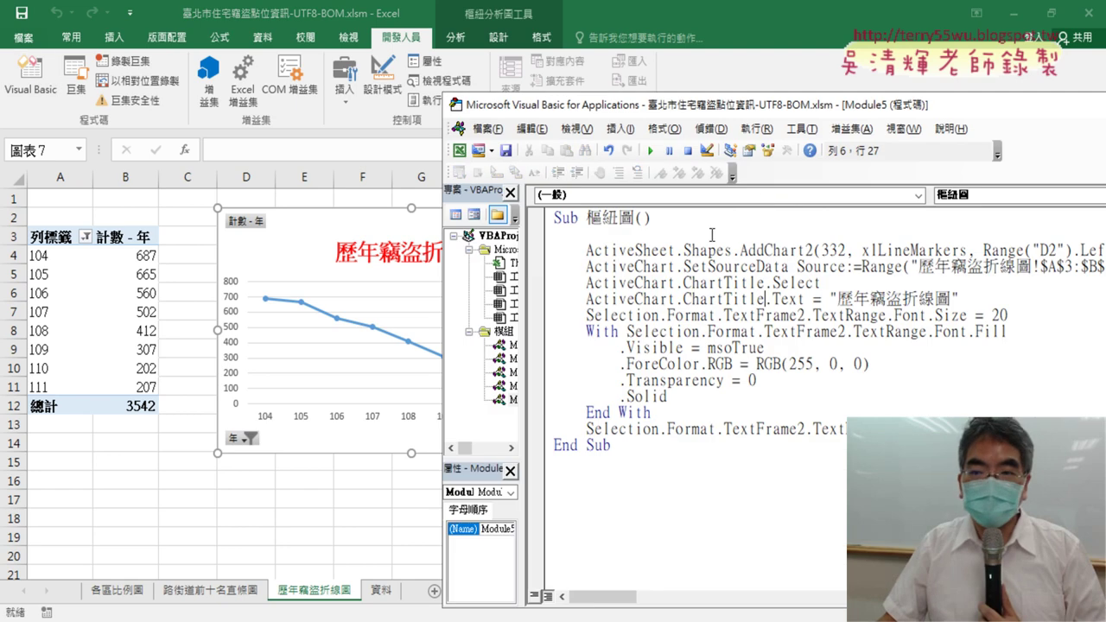
{"action": "double_click", "coordinate": [770, 108]}
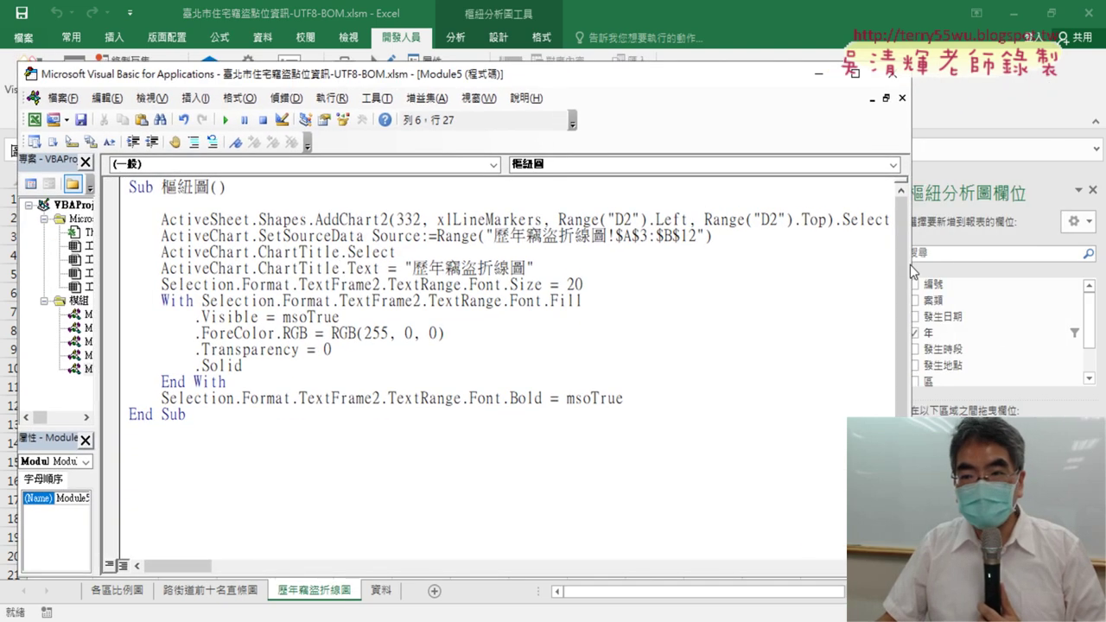
{"action": "left_click_drag", "start_coordinate": [910, 263], "coordinate": [1048, 262]}
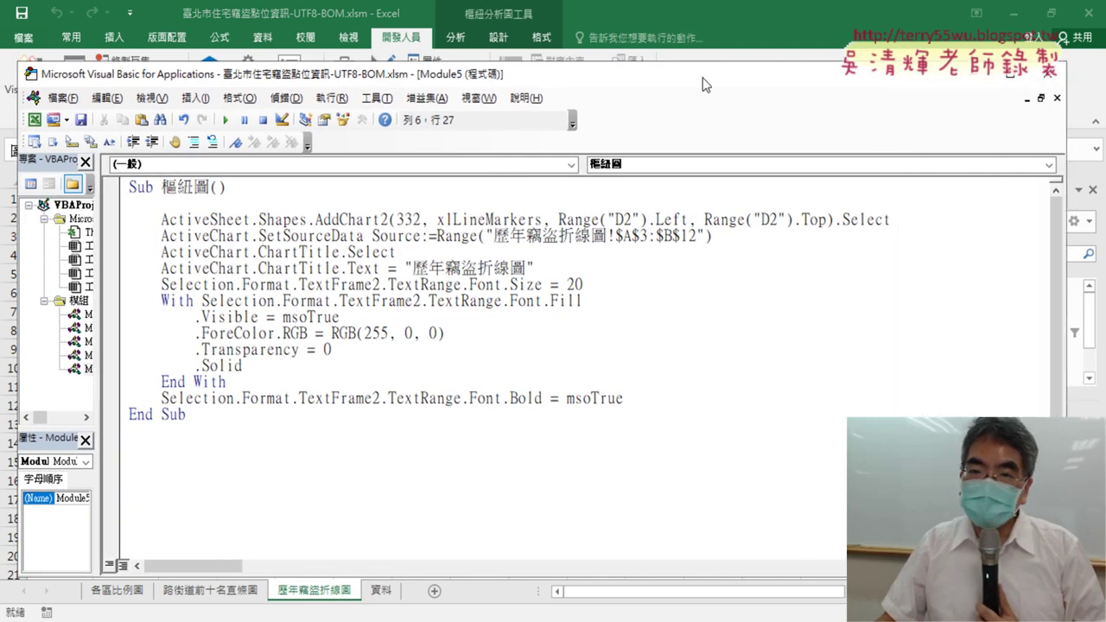
{"action": "left_click_drag", "start_coordinate": [703, 84], "coordinate": [733, 317]}
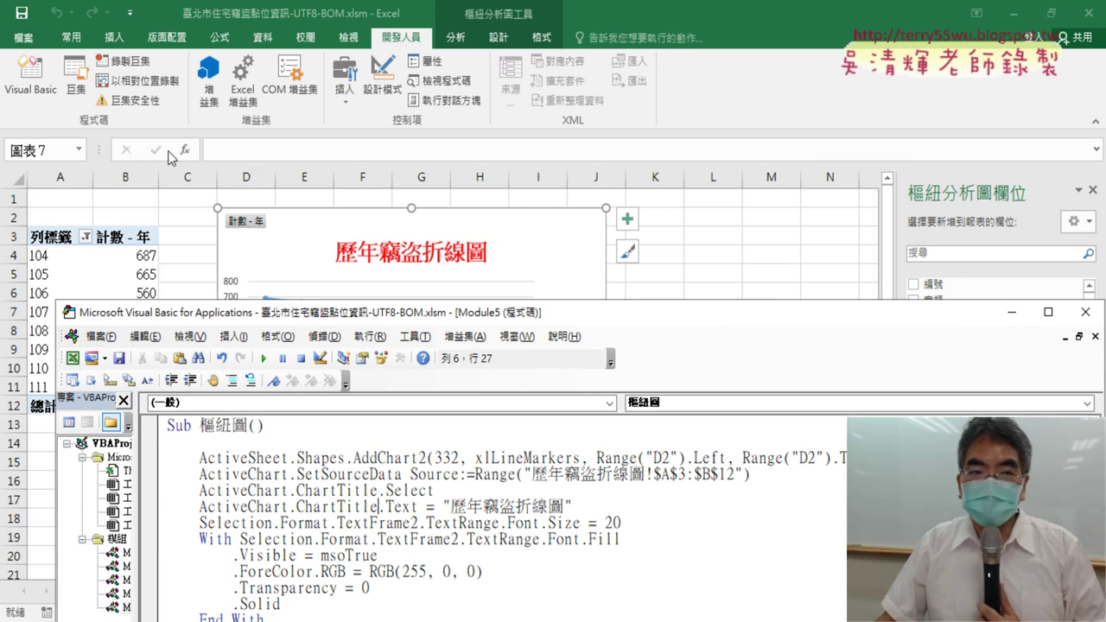
{"action": "left_click_drag", "start_coordinate": [436, 305], "coordinate": [394, 89]}
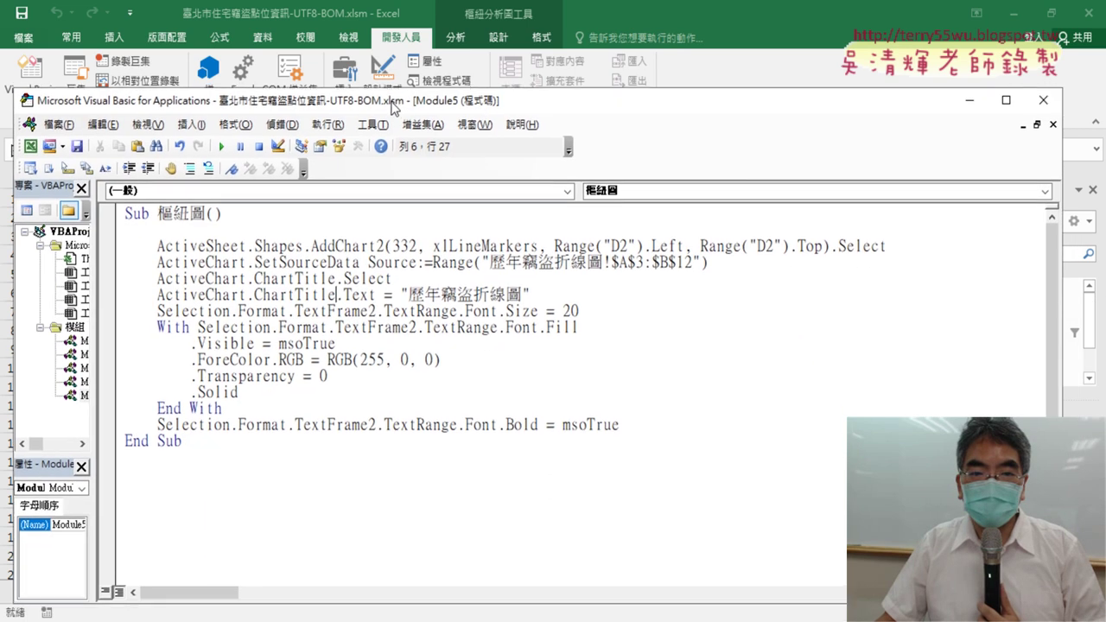
- Add Range("D2").Width*10 as the chart's Width argument
{"action": "left_click", "coordinate": [819, 242]}
{"action": "type", "text": ","}
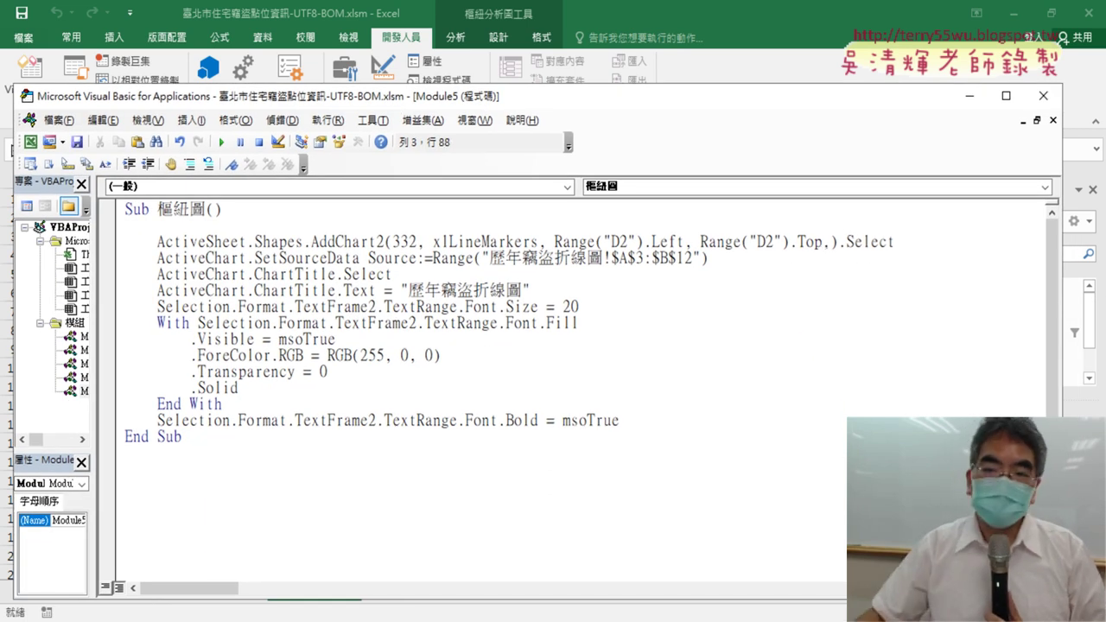
{"action": "left_click_drag", "start_coordinate": [719, 242], "coordinate": [791, 242]}
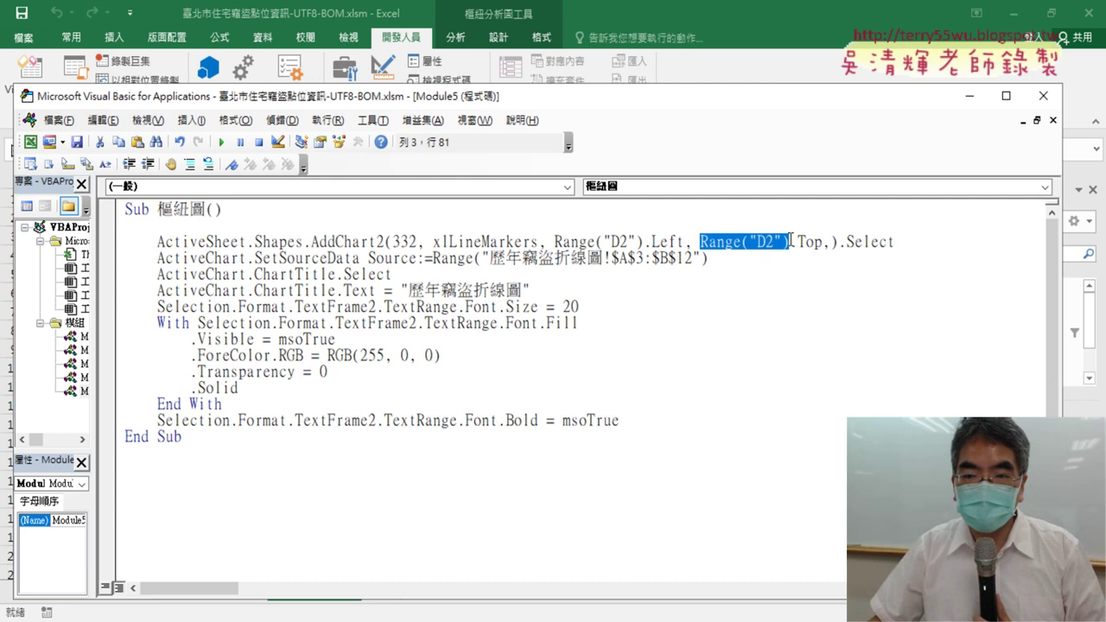
{"action": "key", "text": "ctrl+c"}
{"action": "left_click", "coordinate": [828, 242]}
{"action": "key", "text": "ctrl+v"}
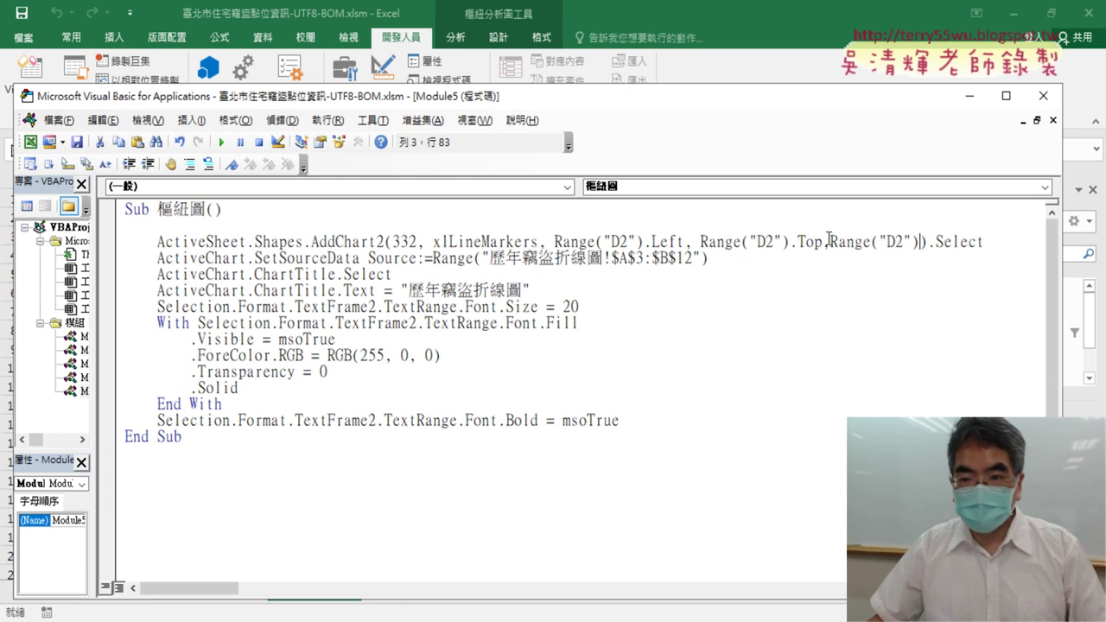
{"action": "type", "text": "."}
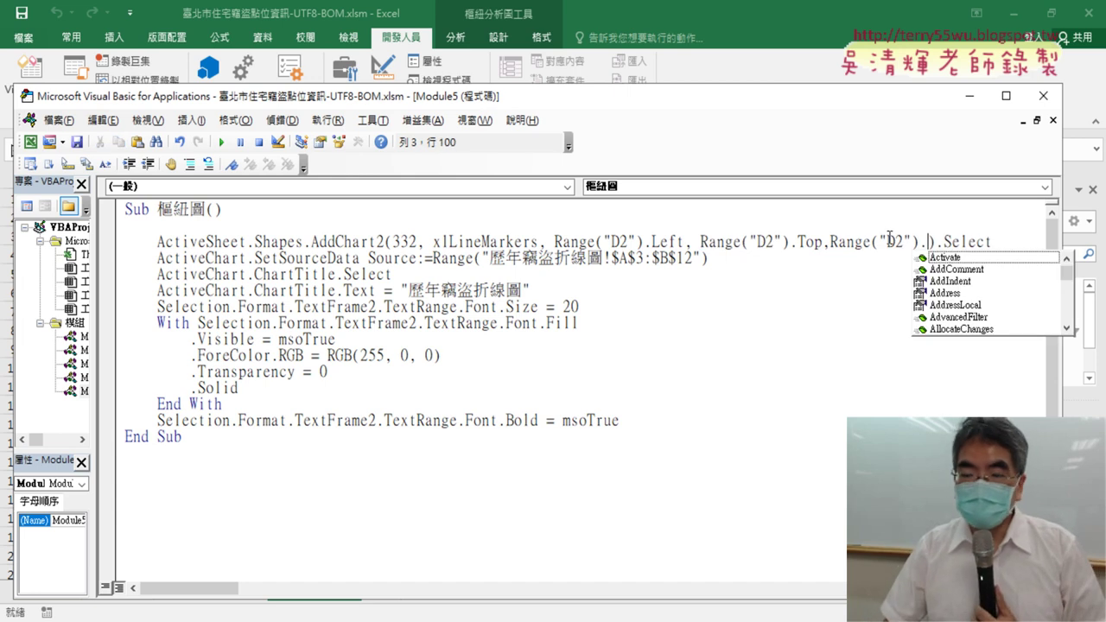
{"action": "type", "text": "w"}
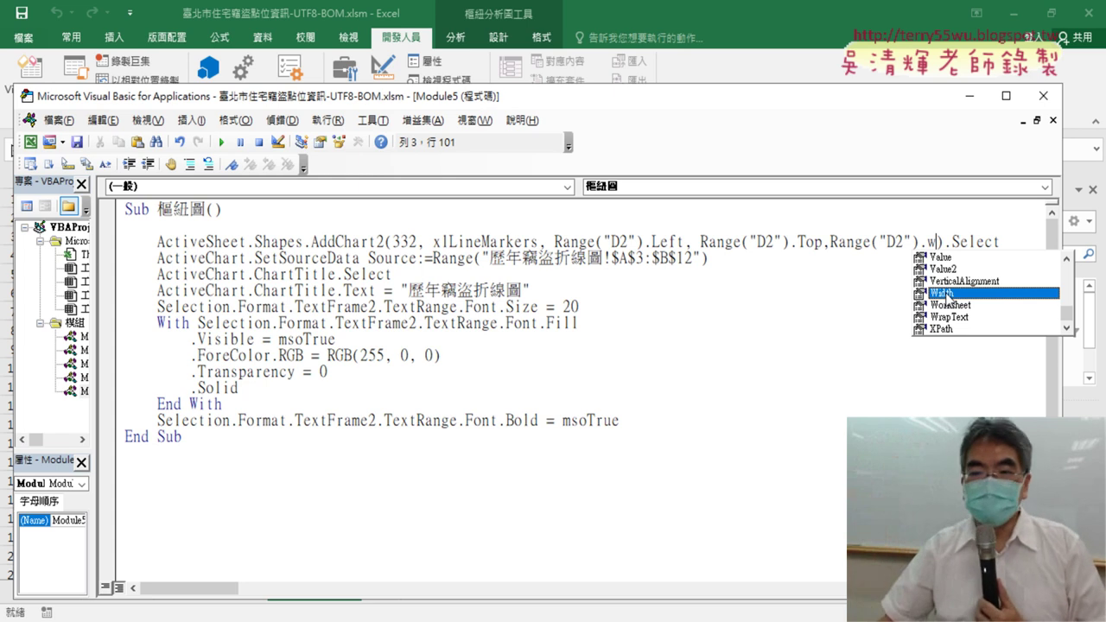
{"action": "double_click", "coordinate": [949, 298]}
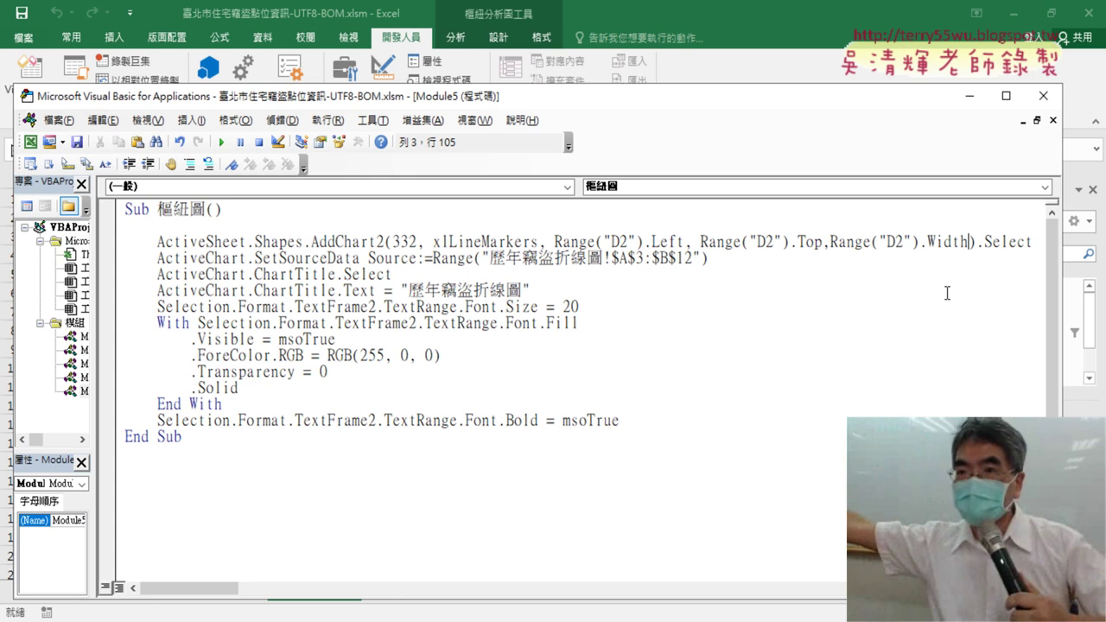
{"action": "type", "text": "*"}
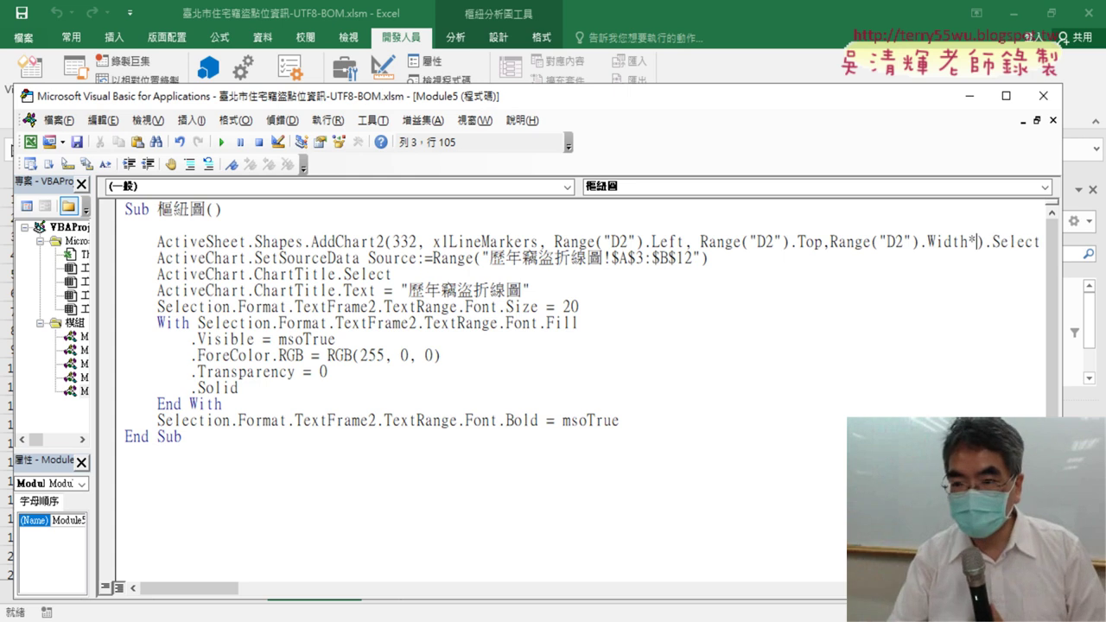
{"action": "type", "text": "10"}
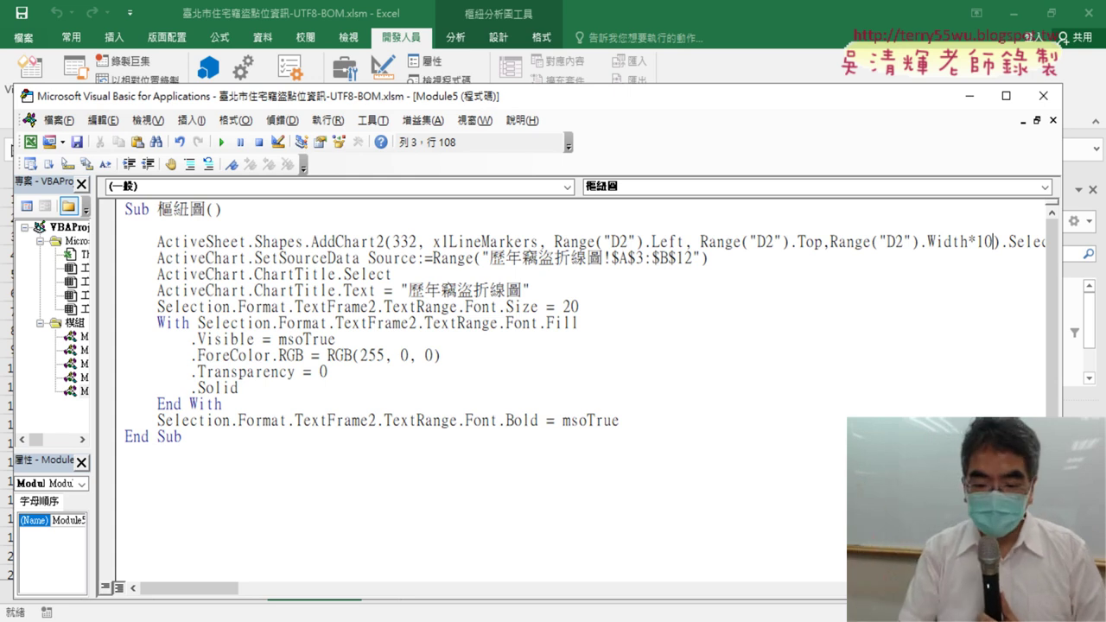
{"action": "type", "text": ","}
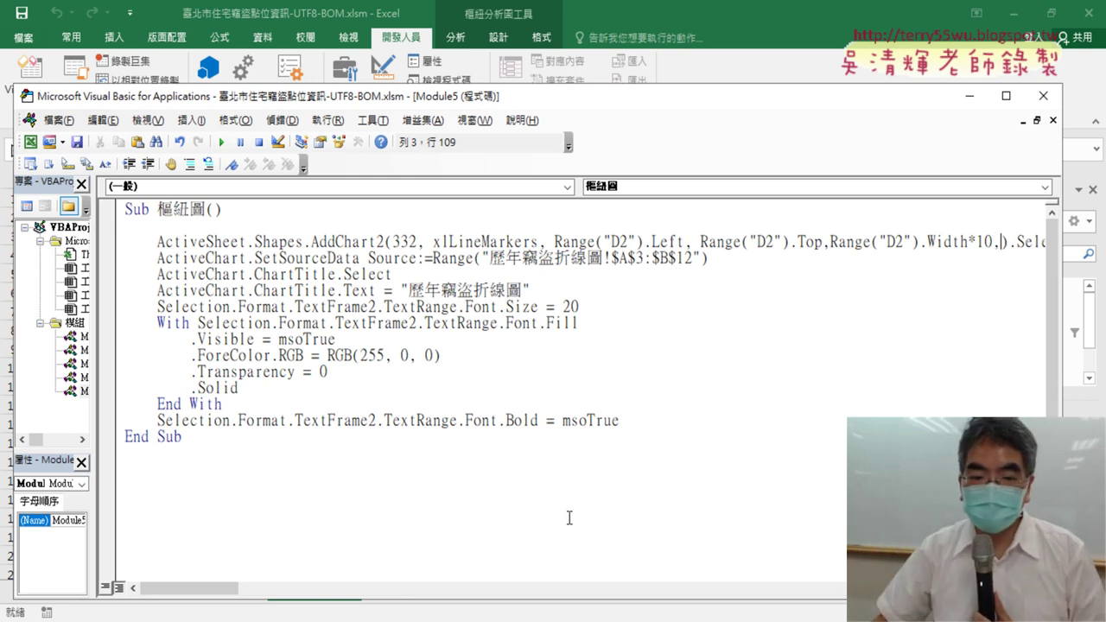
- Add Range("D2").Height*20 as the chart's Height argument and review the arguments
{"action": "left_click_drag", "start_coordinate": [221, 599], "coordinate": [234, 599]}
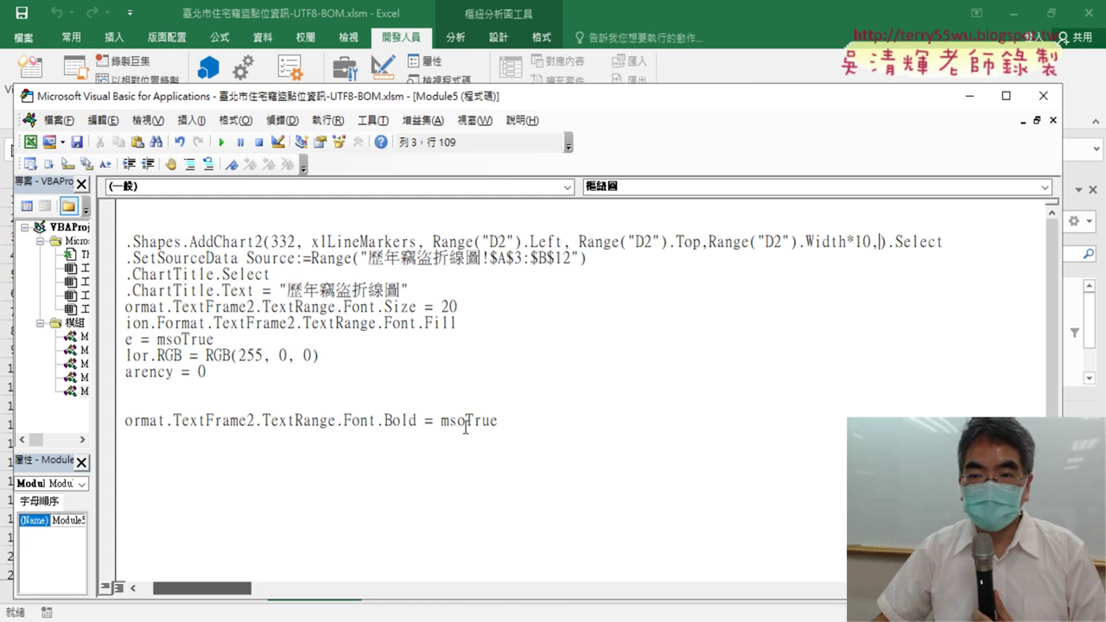
{"action": "left_click_drag", "start_coordinate": [800, 242], "coordinate": [708, 244]}
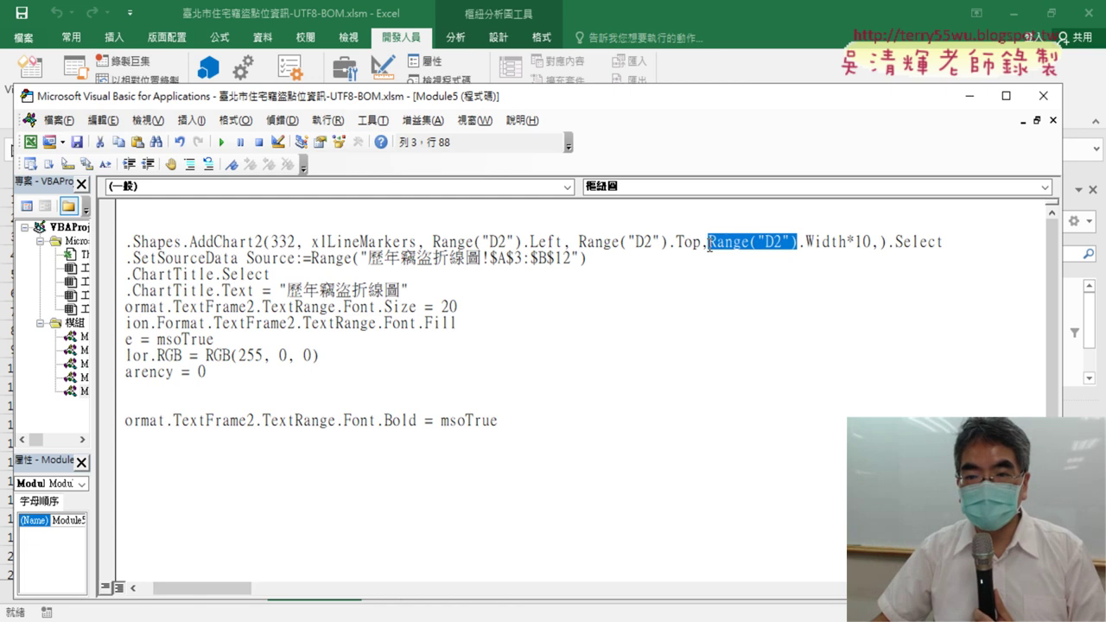
{"action": "left_click_drag", "start_coordinate": [881, 245], "coordinate": [881, 242]}
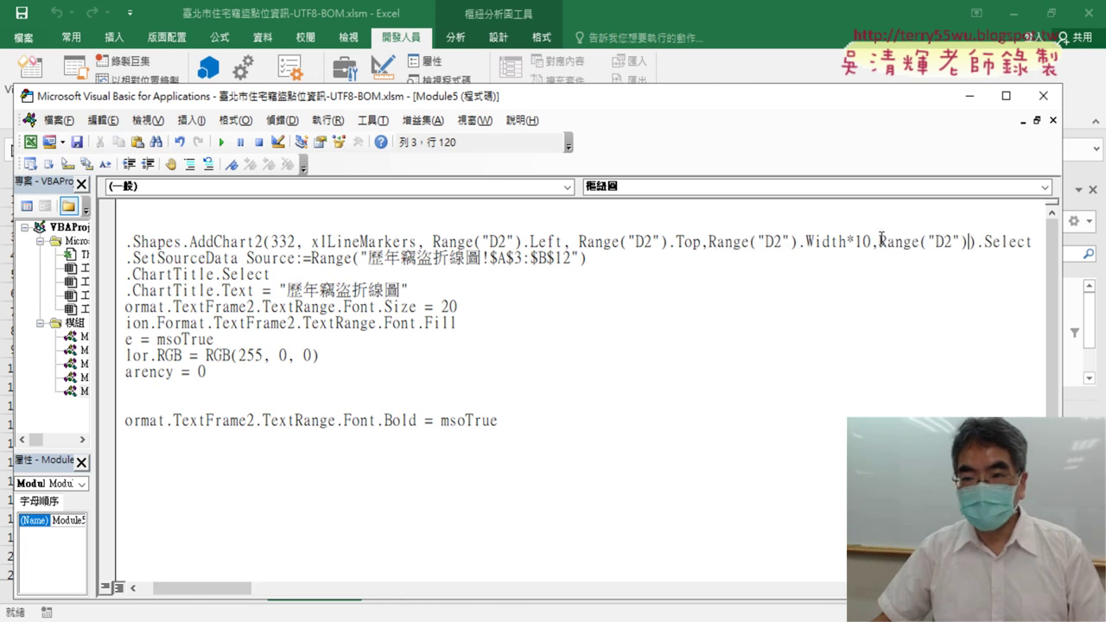
{"action": "type", "text": "."}
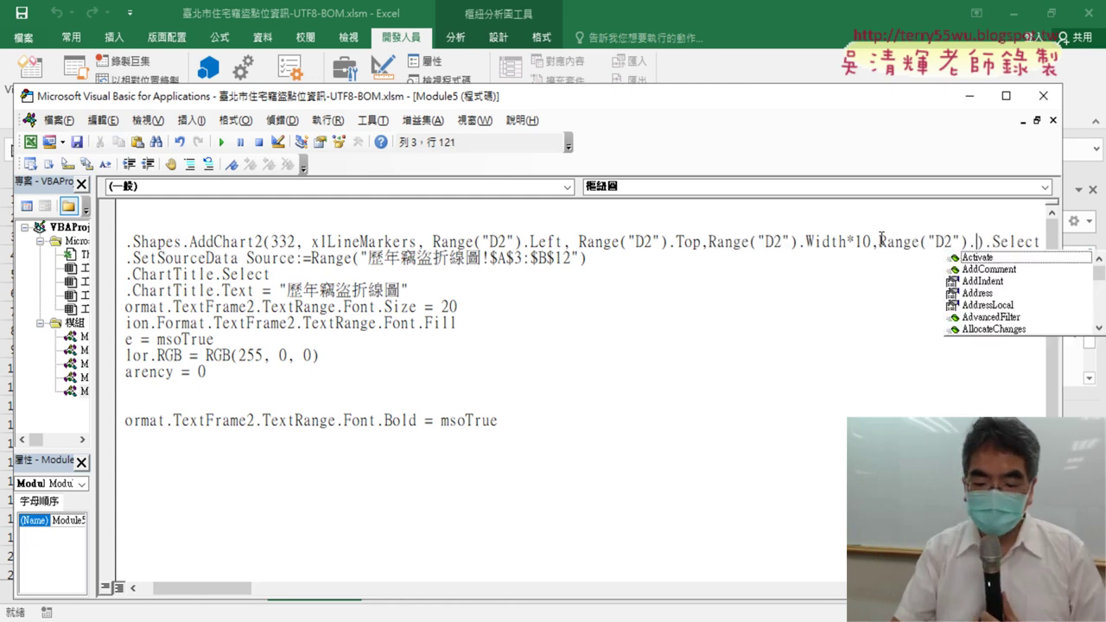
{"action": "type", "text": "H"}
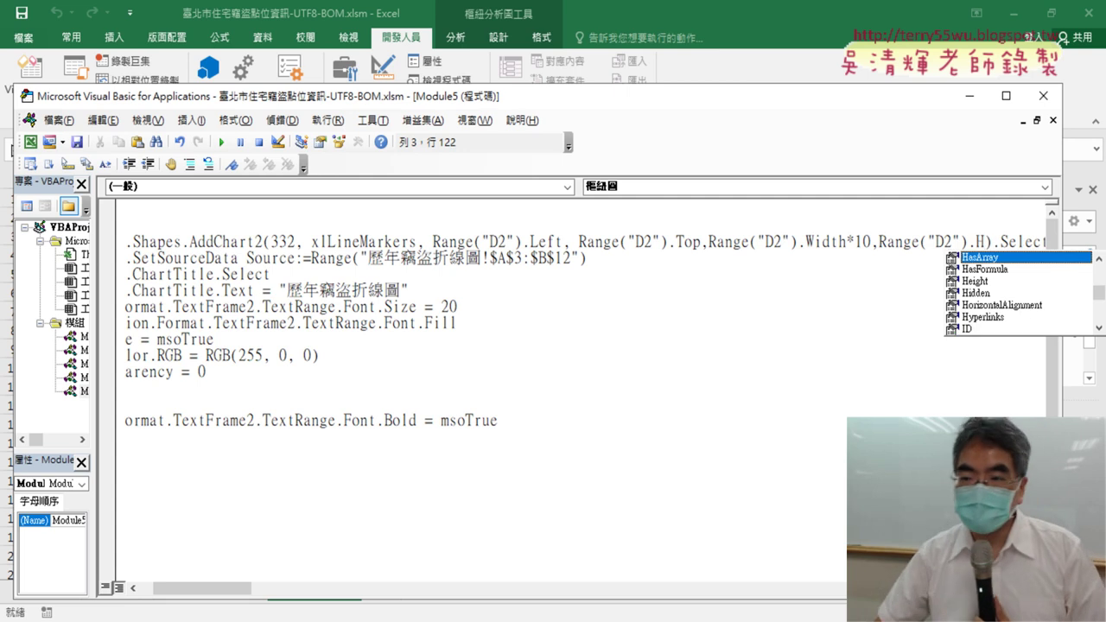
{"action": "double_click", "coordinate": [994, 281]}
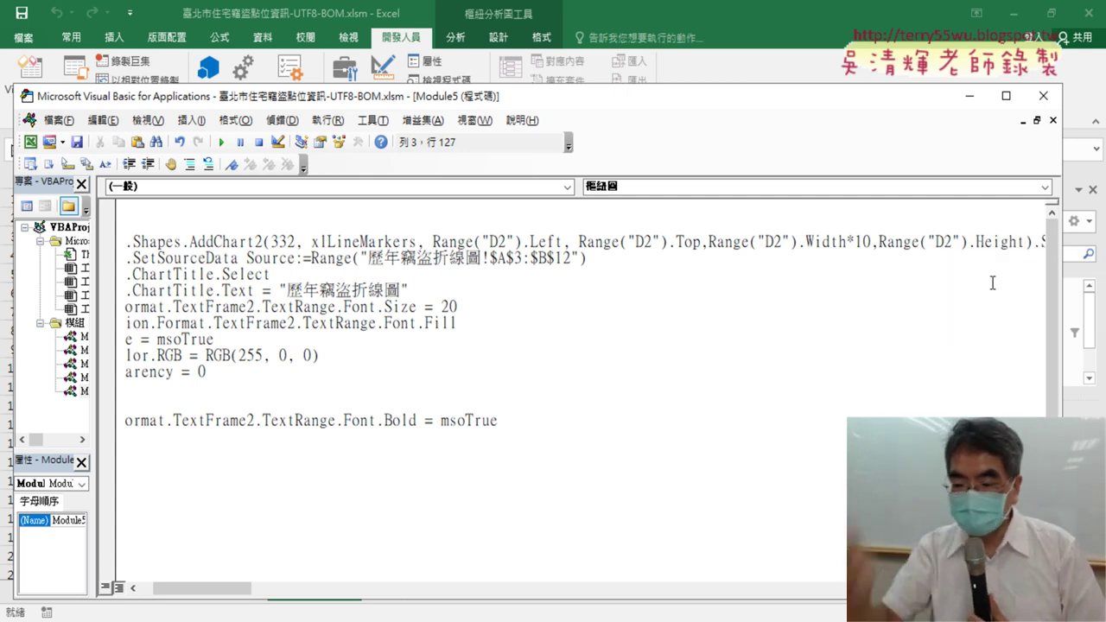
{"action": "type", "text": "*20"}
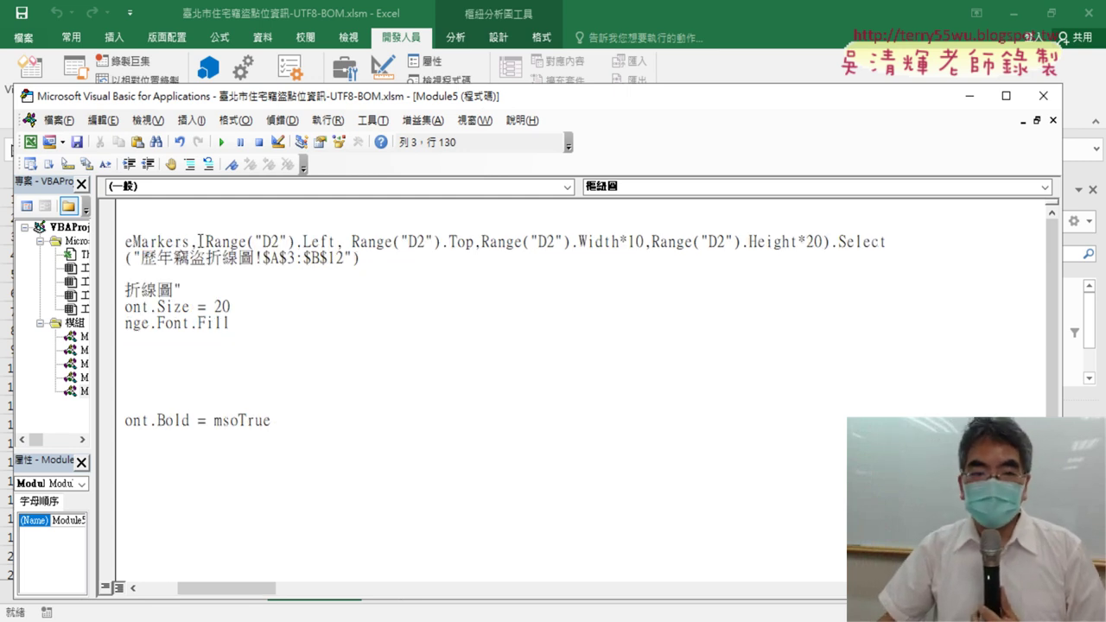
{"action": "left_click_drag", "start_coordinate": [195, 236], "coordinate": [395, 243]}
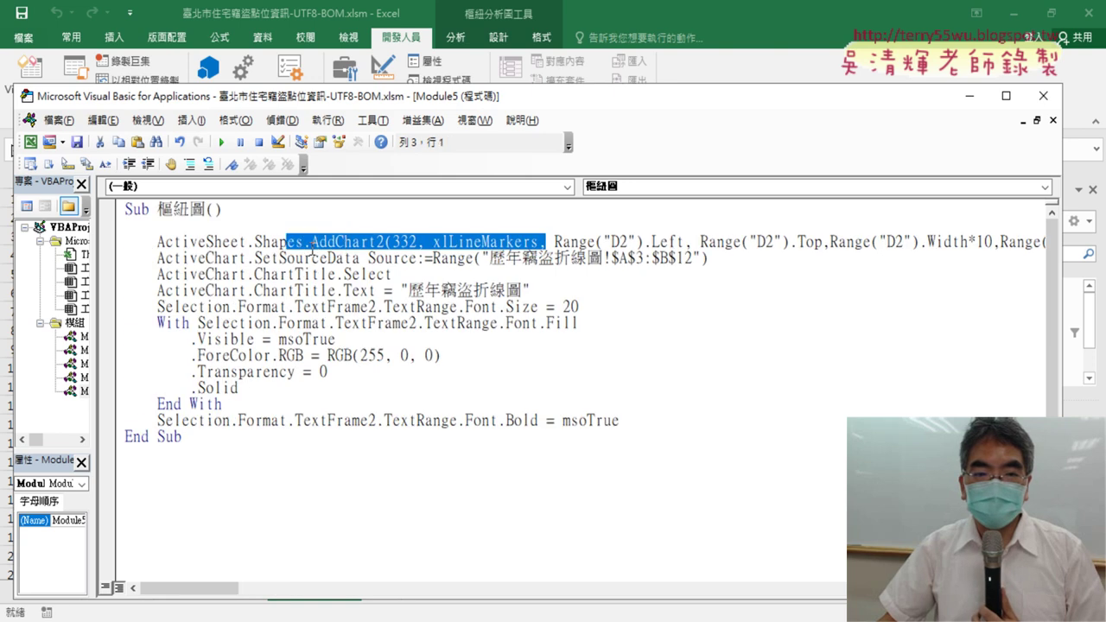
{"action": "left_click", "coordinate": [331, 243]}
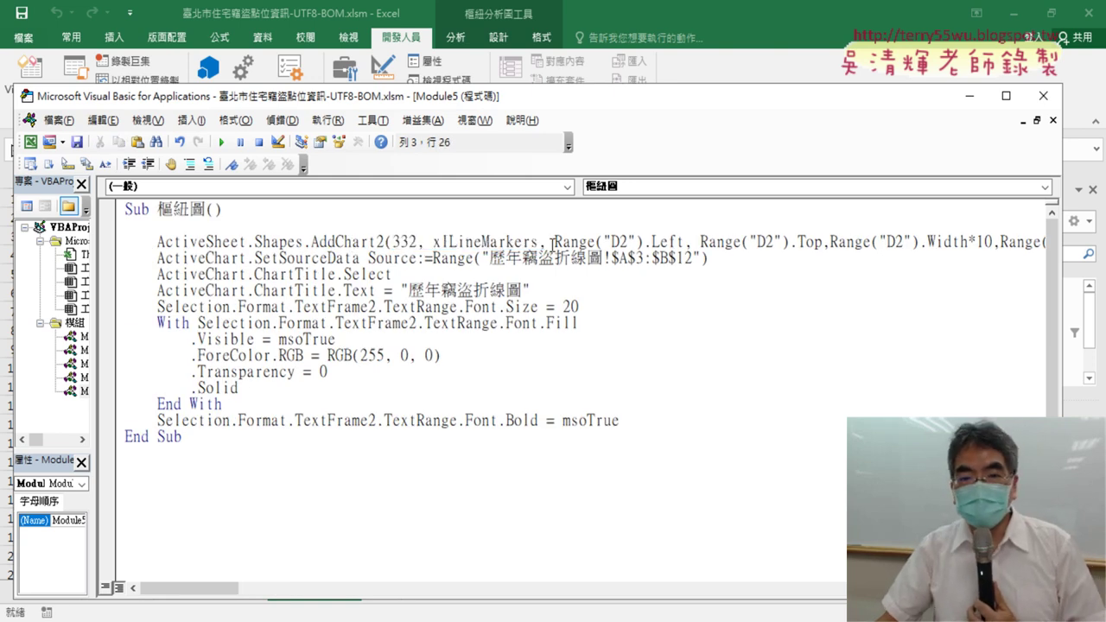
{"action": "left_click_drag", "start_coordinate": [556, 242], "coordinate": [824, 244]}
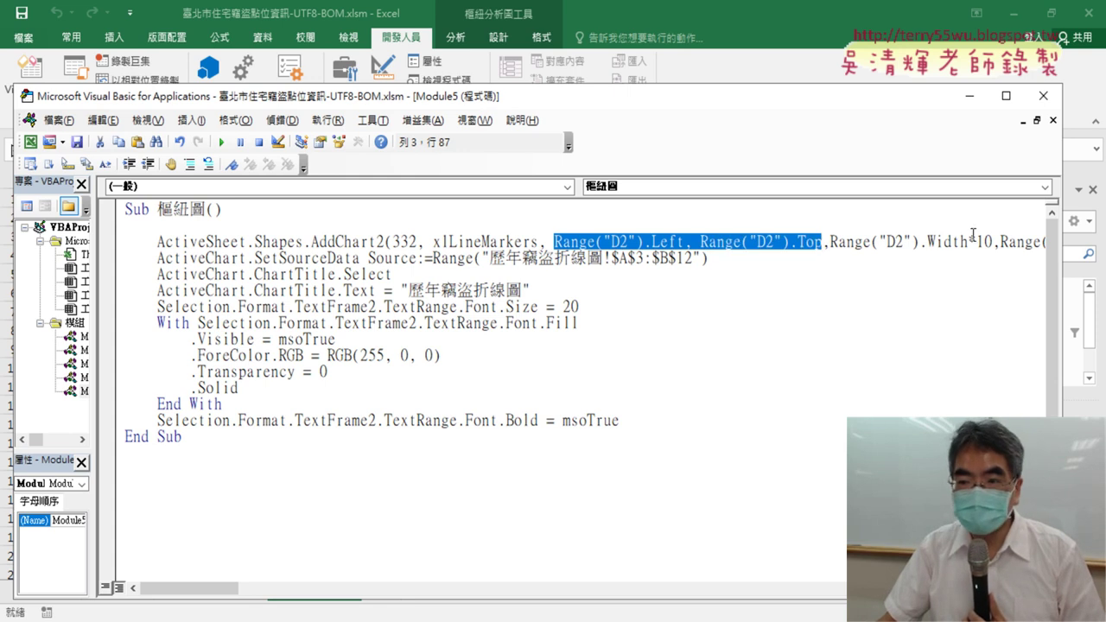
{"action": "left_click_drag", "start_coordinate": [199, 588], "coordinate": [218, 589]}
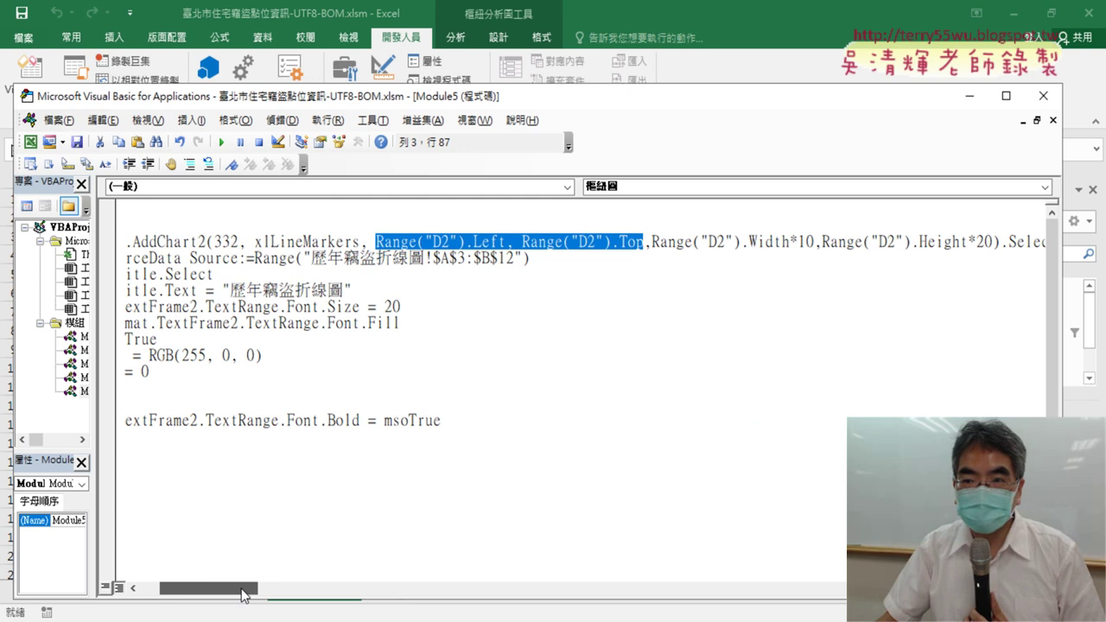
{"action": "left_click_drag", "start_coordinate": [557, 101], "coordinate": [930, 117]}
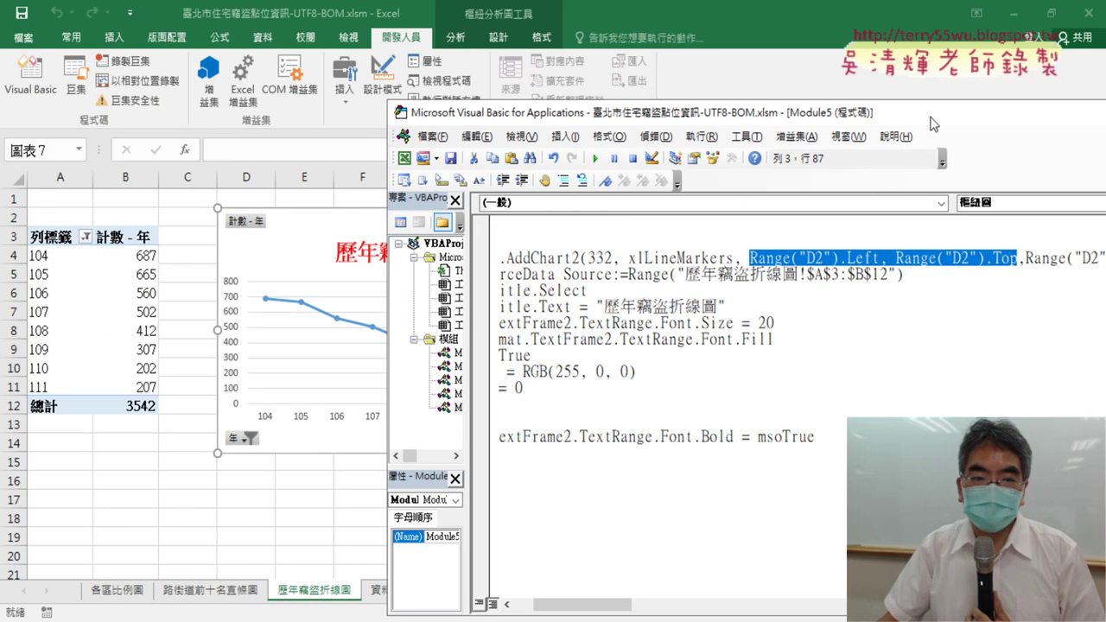
- Delete the old chart and rerun the 樞紐圖 macro
{"action": "left_click", "coordinate": [342, 223]}
{"action": "key", "text": "Delete"}
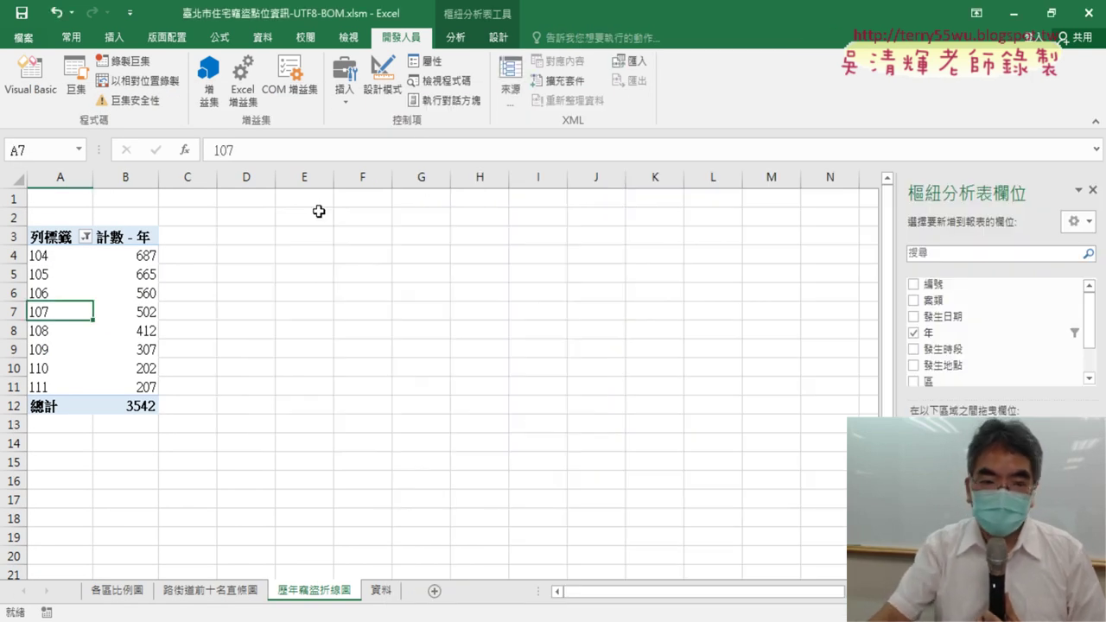
{"action": "left_click", "coordinate": [30, 78]}
{"action": "left_click", "coordinate": [753, 313]}
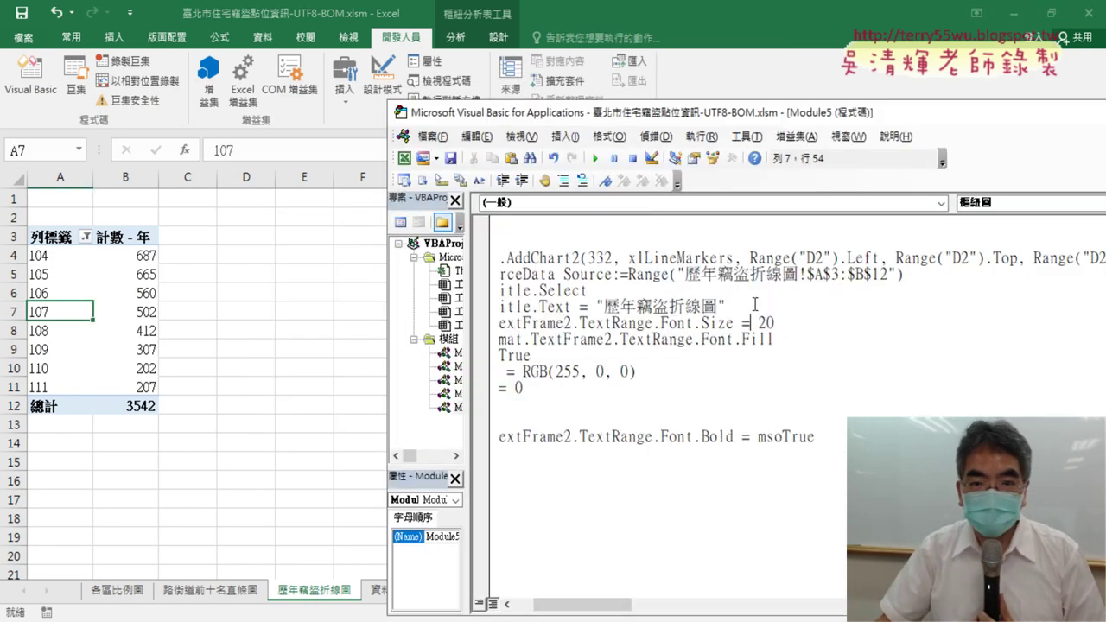
{"action": "left_click", "coordinate": [595, 158]}
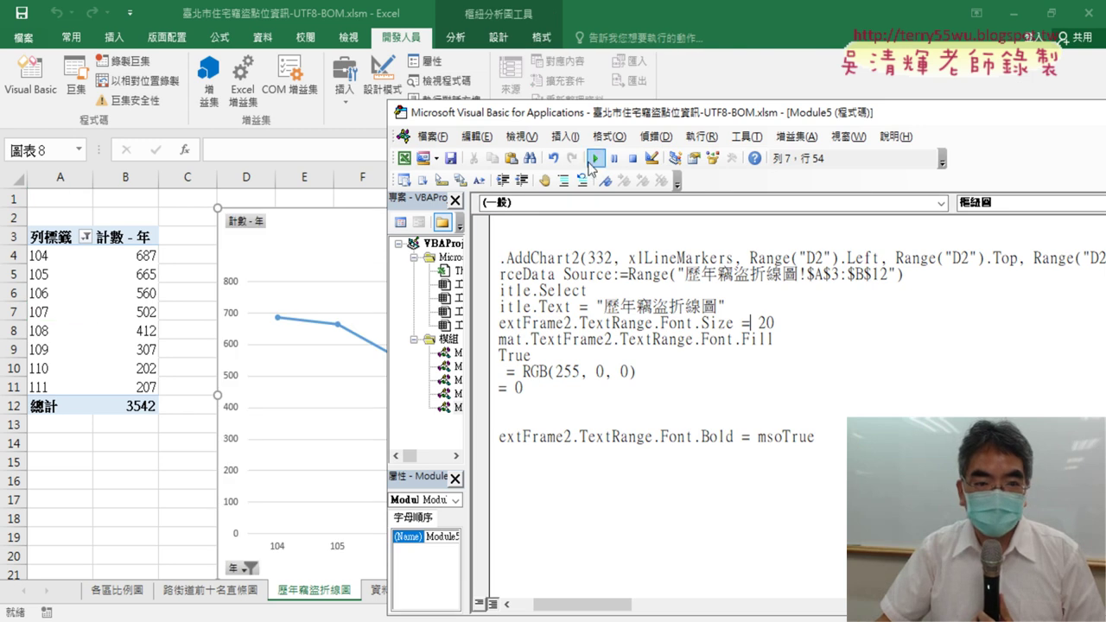
- Check the new chart spans columns D to L and ends around row 21
{"action": "left_click", "coordinate": [181, 236]}
{"action": "left_click_drag", "start_coordinate": [245, 178], "coordinate": [772, 181]}
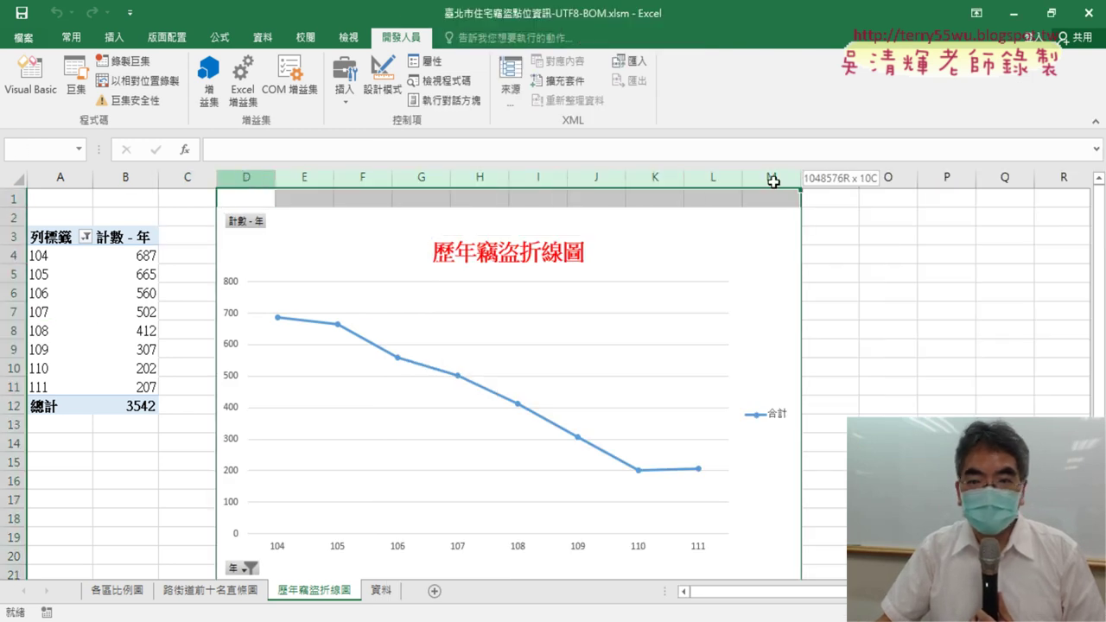
{"action": "scroll", "coordinate": [190, 223], "scroll_direction": "down", "scroll_amount": 2}
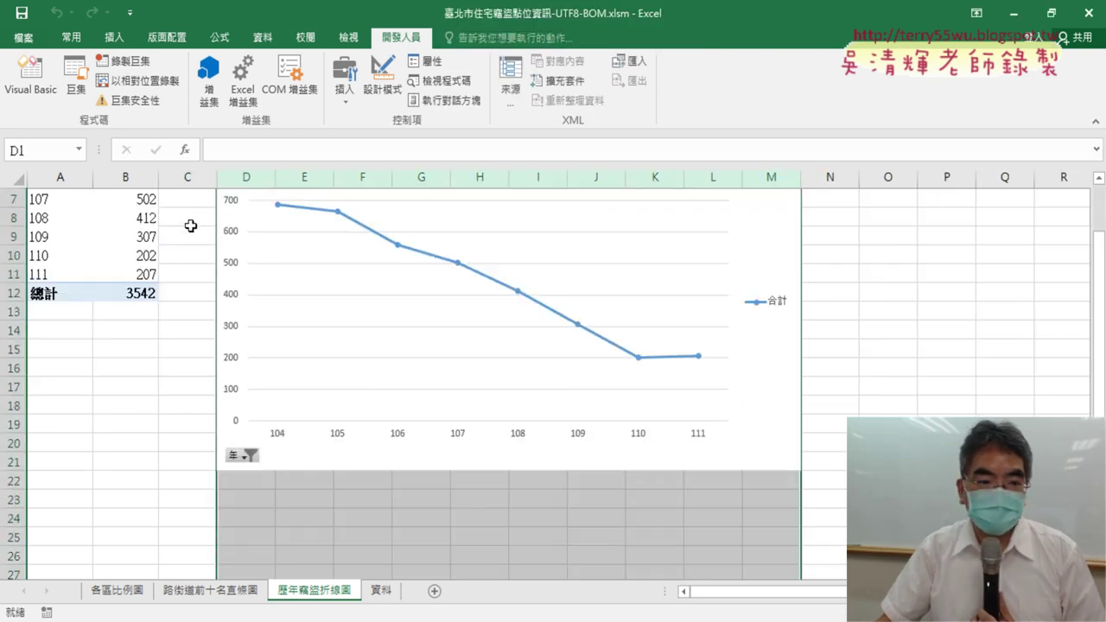
{"action": "scroll", "coordinate": [216, 351], "scroll_direction": "down", "scroll_amount": 1}
{"action": "left_click", "coordinate": [195, 435]}
{"action": "left_click", "coordinate": [15, 406]}
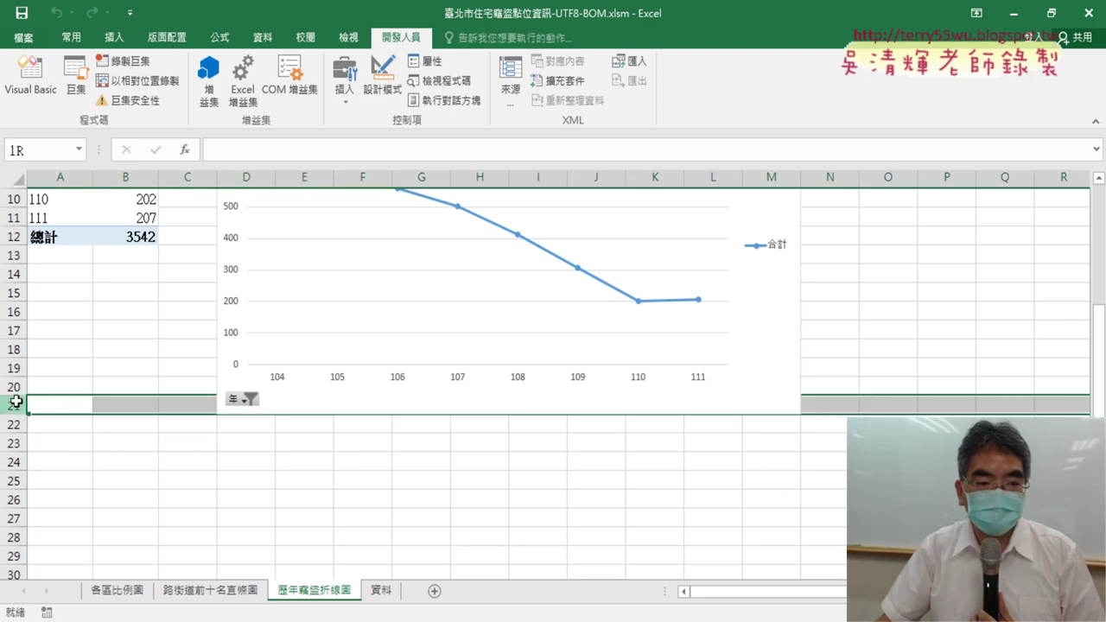
{"action": "scroll", "coordinate": [74, 386], "scroll_direction": "up", "scroll_amount": 3}
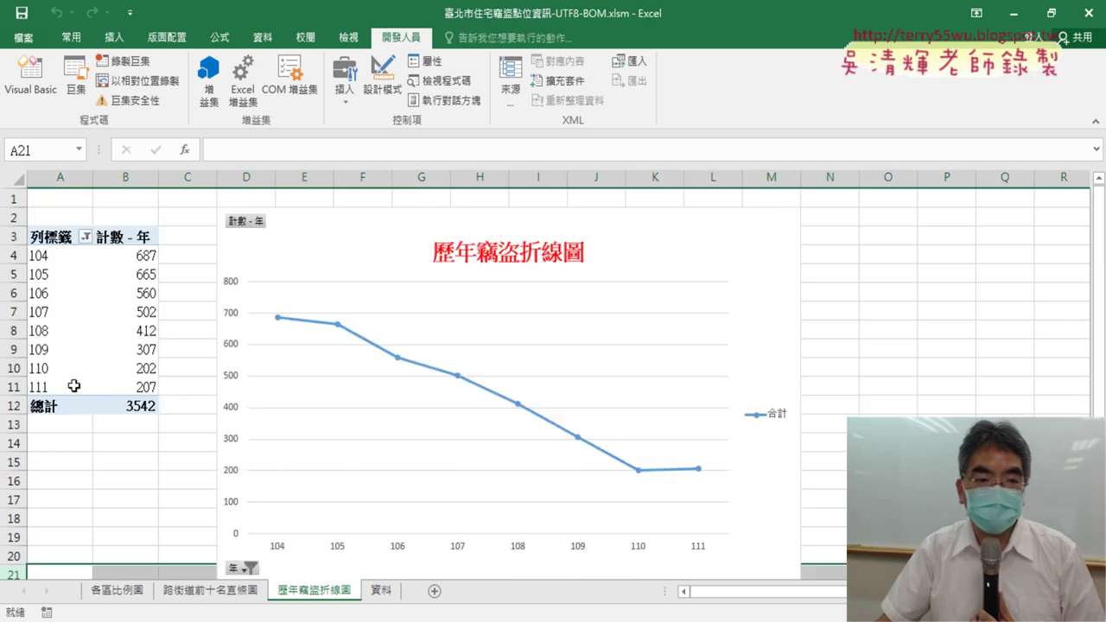
{"action": "left_click", "coordinate": [12, 198]}
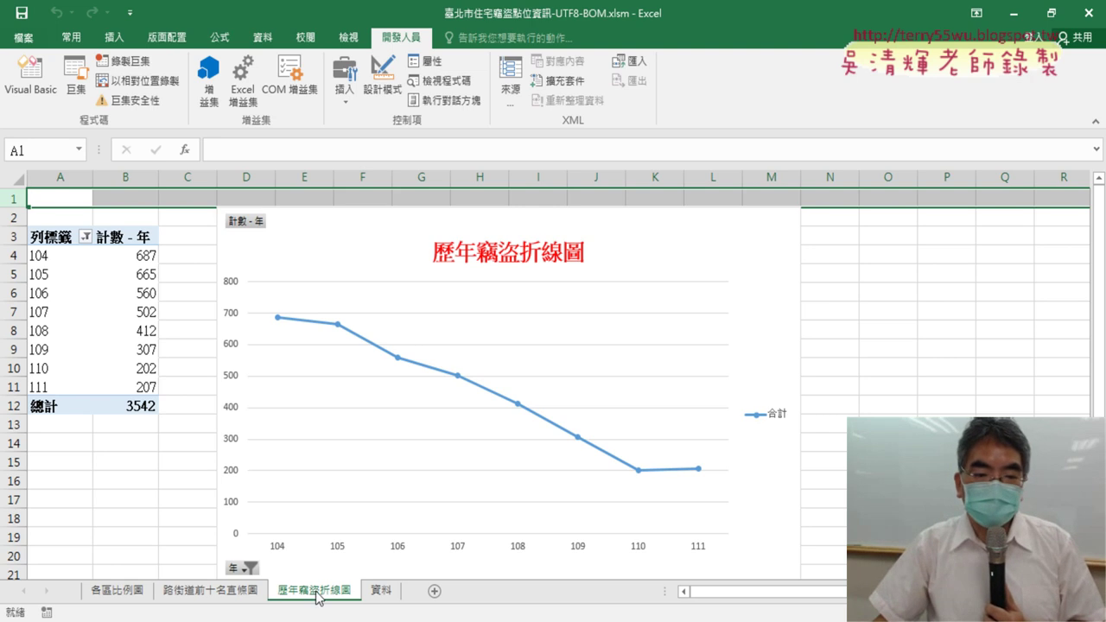
{"action": "left_click", "coordinate": [95, 311]}
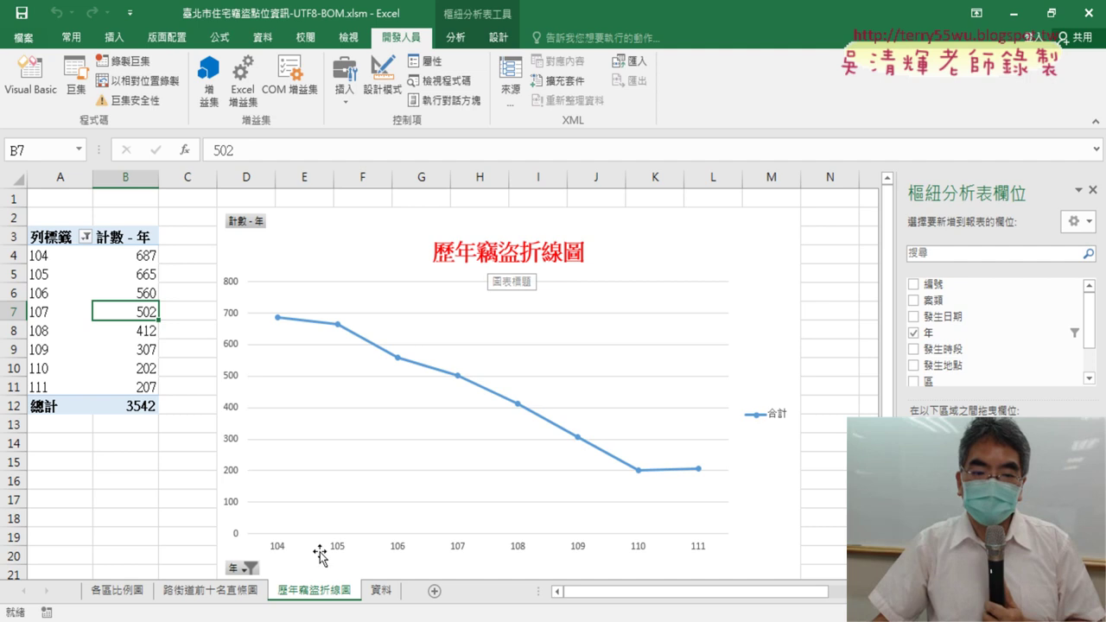
{"action": "left_click", "coordinate": [321, 592]}
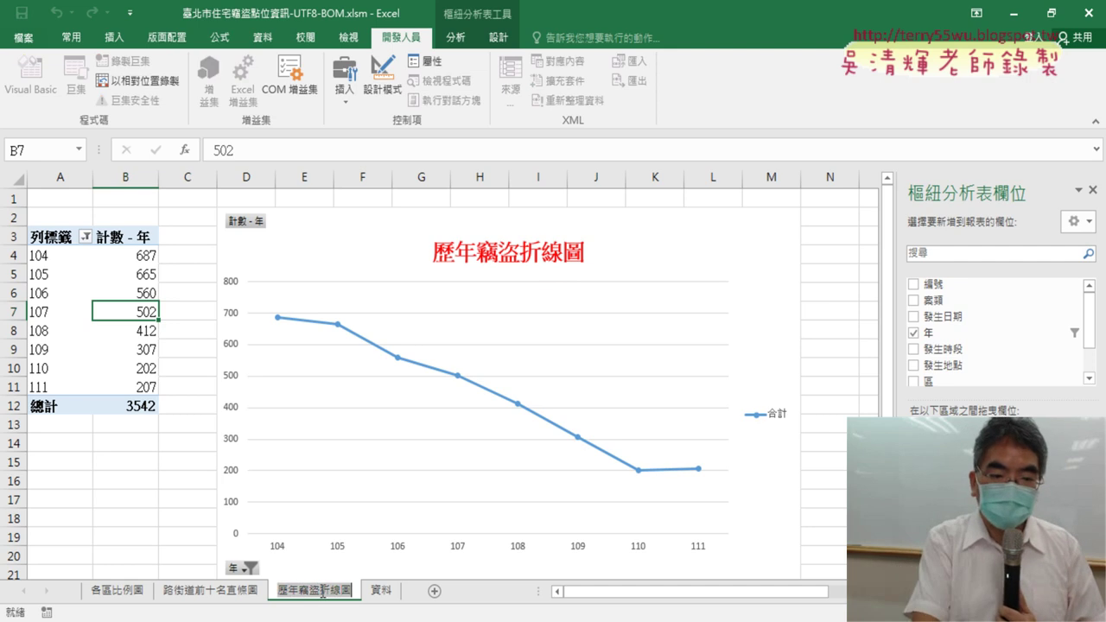
{"action": "left_click", "coordinate": [186, 468]}
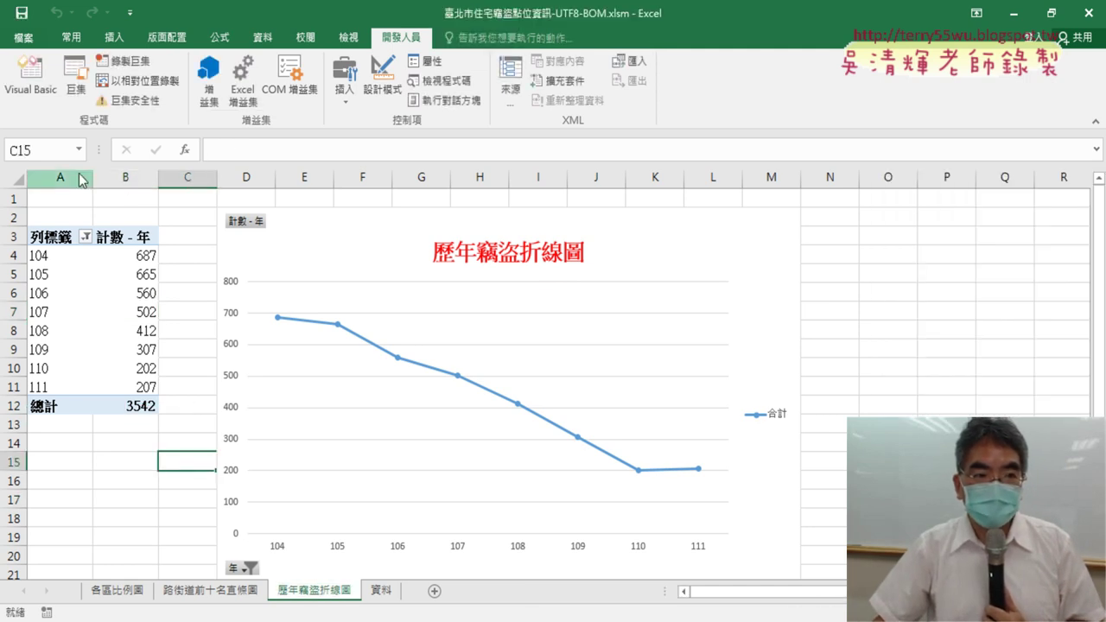
{"action": "left_click", "coordinate": [30, 77]}
- Create a new Sub 歷年竊盜折線圖 containing the pasted 樞紐圖 procedure name
{"action": "left_click_drag", "start_coordinate": [626, 609], "coordinate": [607, 609]}
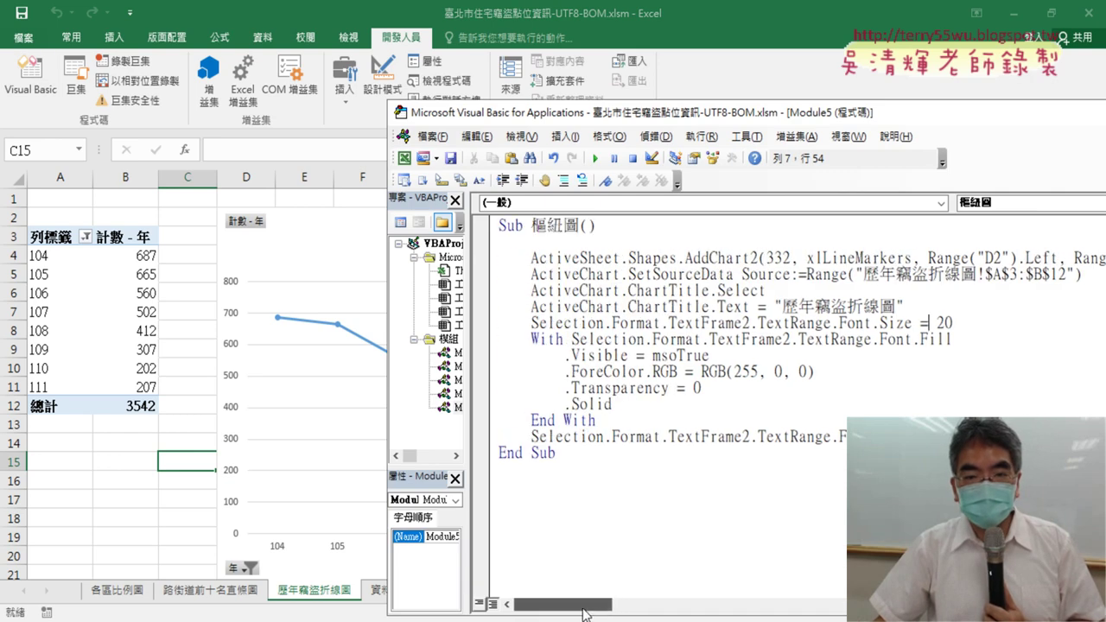
{"action": "left_click", "coordinate": [521, 474]}
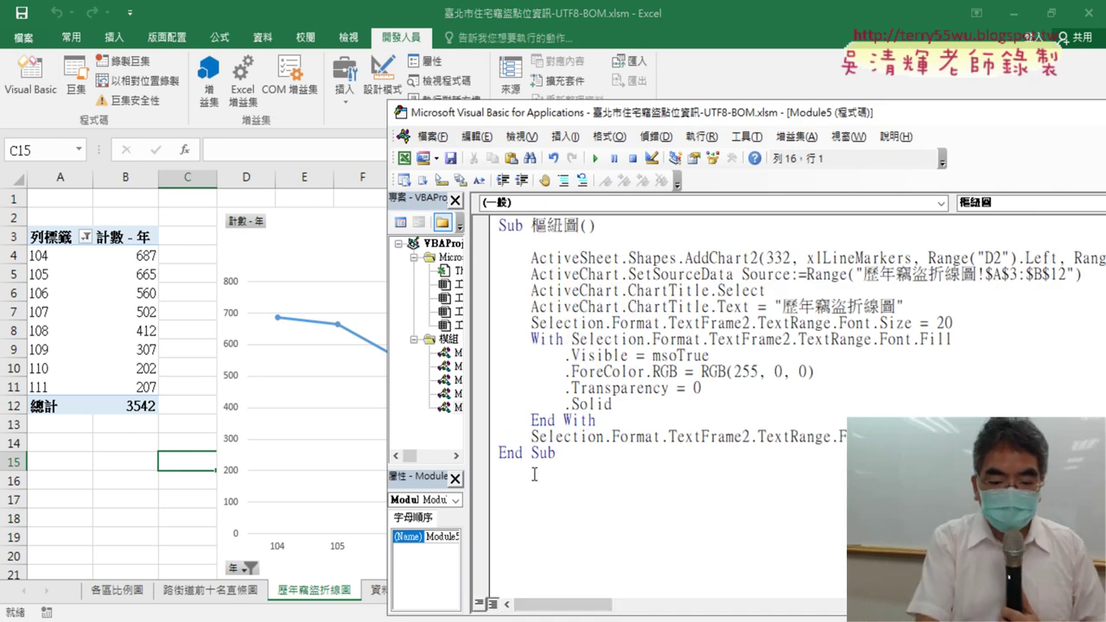
{"action": "type", "text": "sub "}
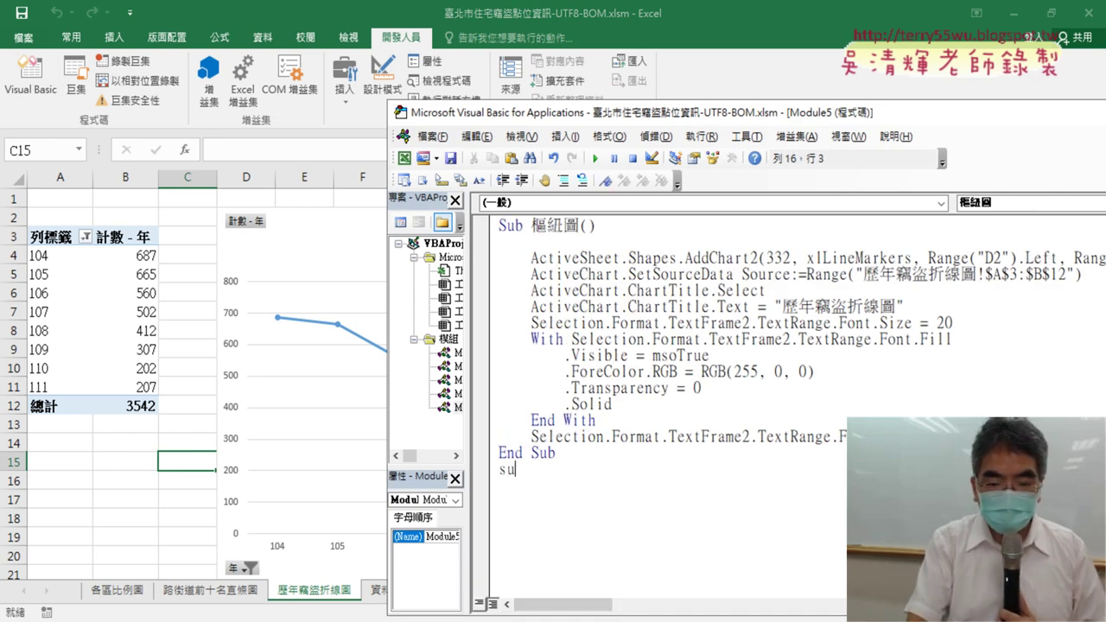
{"action": "type", "text": "歷年竊盜折線圖"}
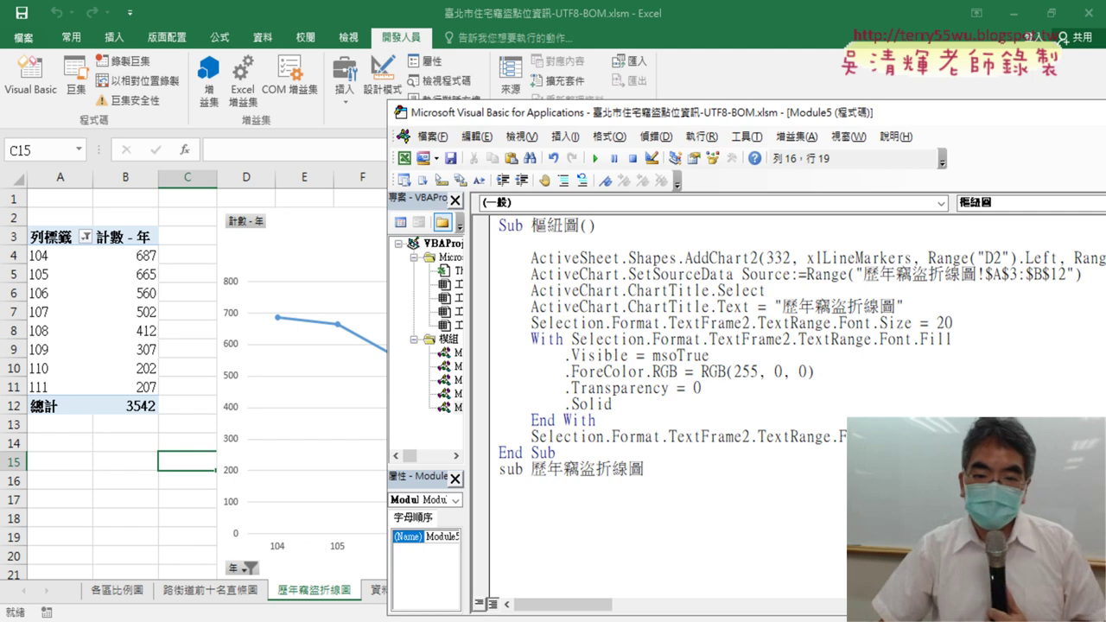
{"action": "key", "text": "Return"}
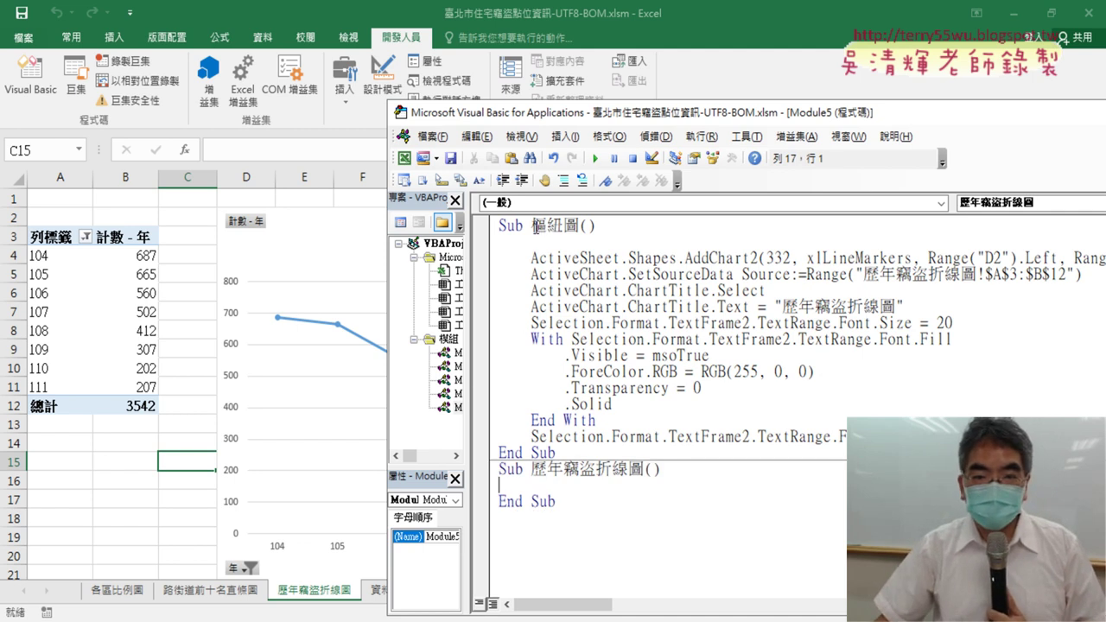
{"action": "double_click", "coordinate": [537, 227]}
{"action": "right_click", "coordinate": [567, 231]}
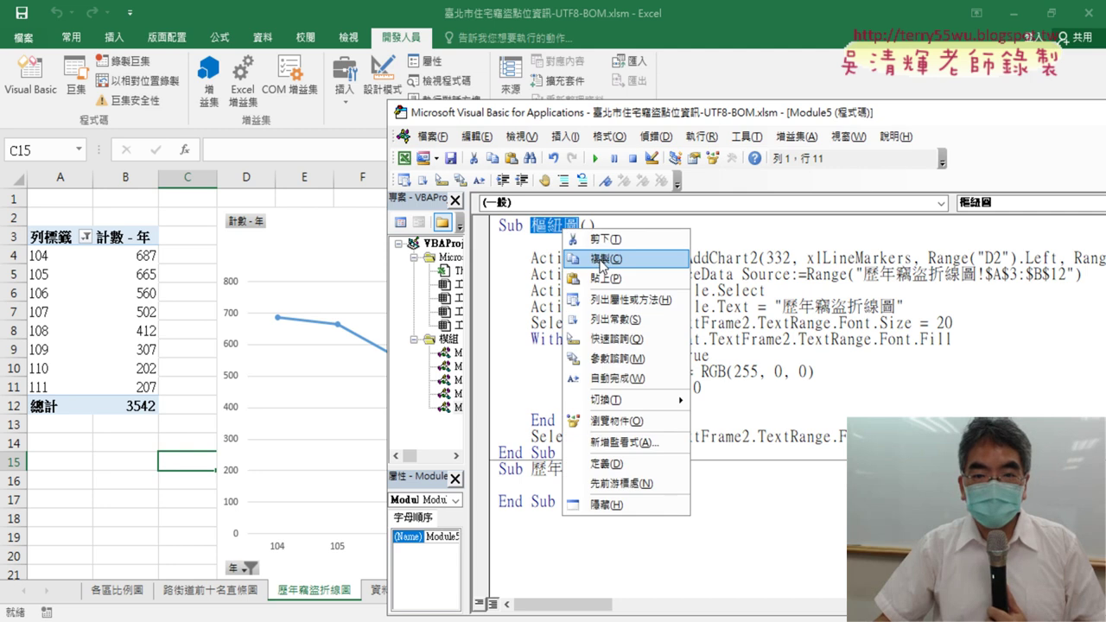
{"action": "left_click", "coordinate": [593, 255]}
{"action": "left_click", "coordinate": [563, 486]}
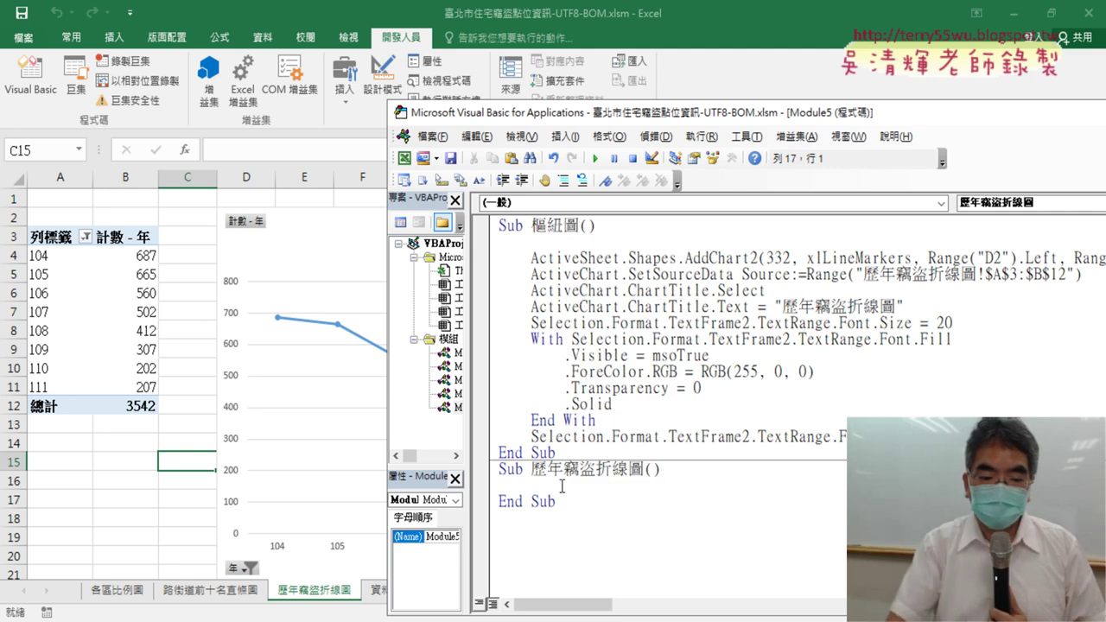
{"action": "key", "text": "Tab"}
{"action": "key", "text": "ctrl+v"}
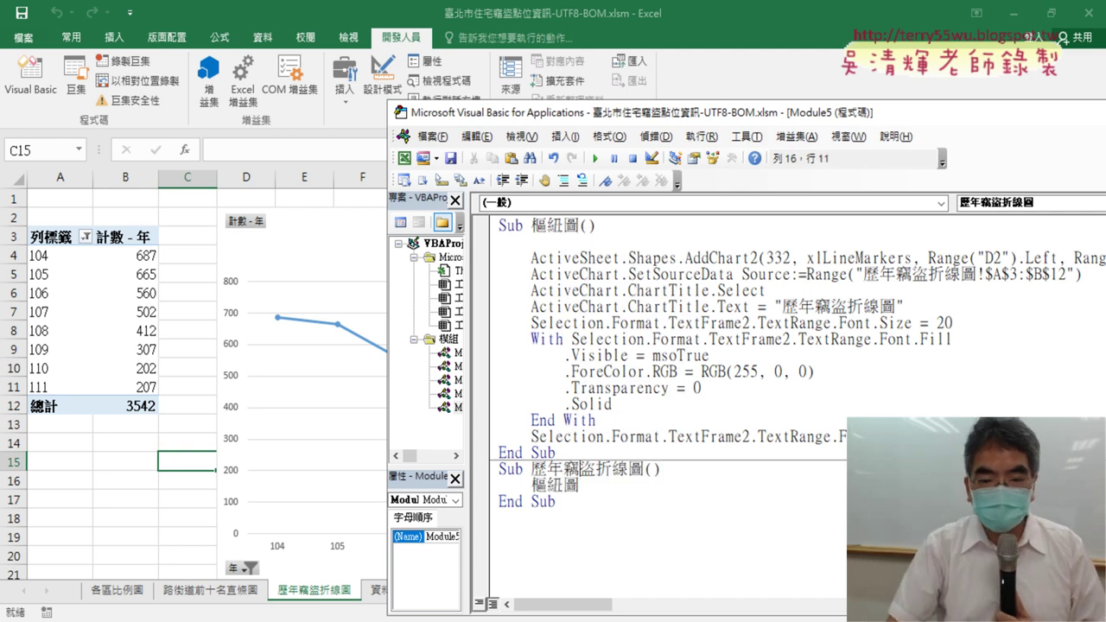
- Make the wrapper's lines read Call 樞紐表 and Call 樞紐圖
{"action": "key", "text": "Return"}
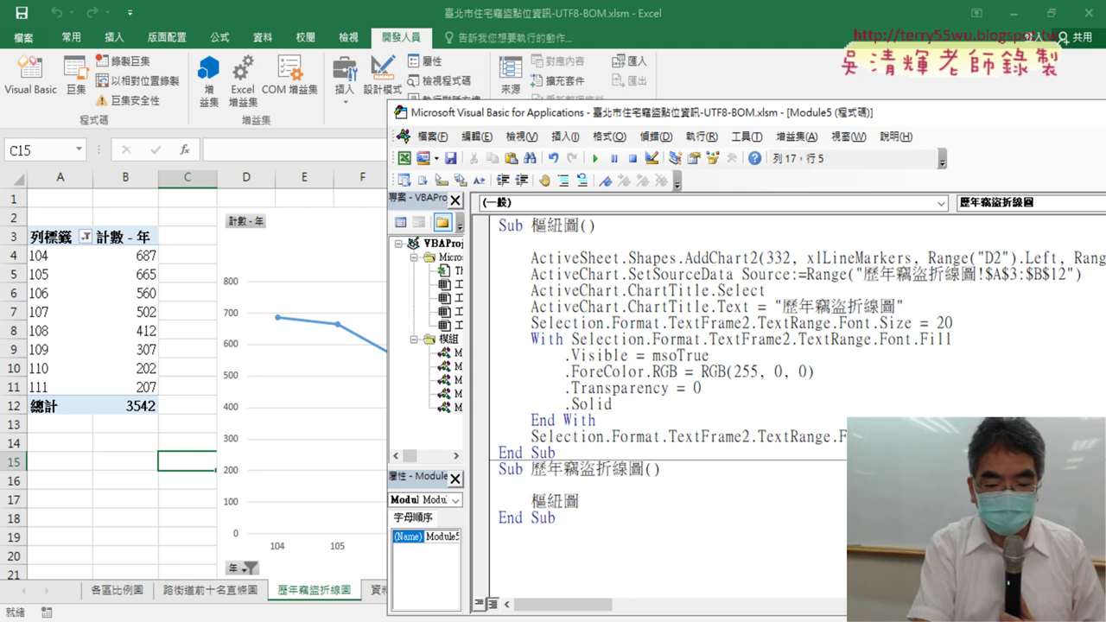
{"action": "key", "text": "Tab"}
{"action": "key", "text": "ctrl+v"}
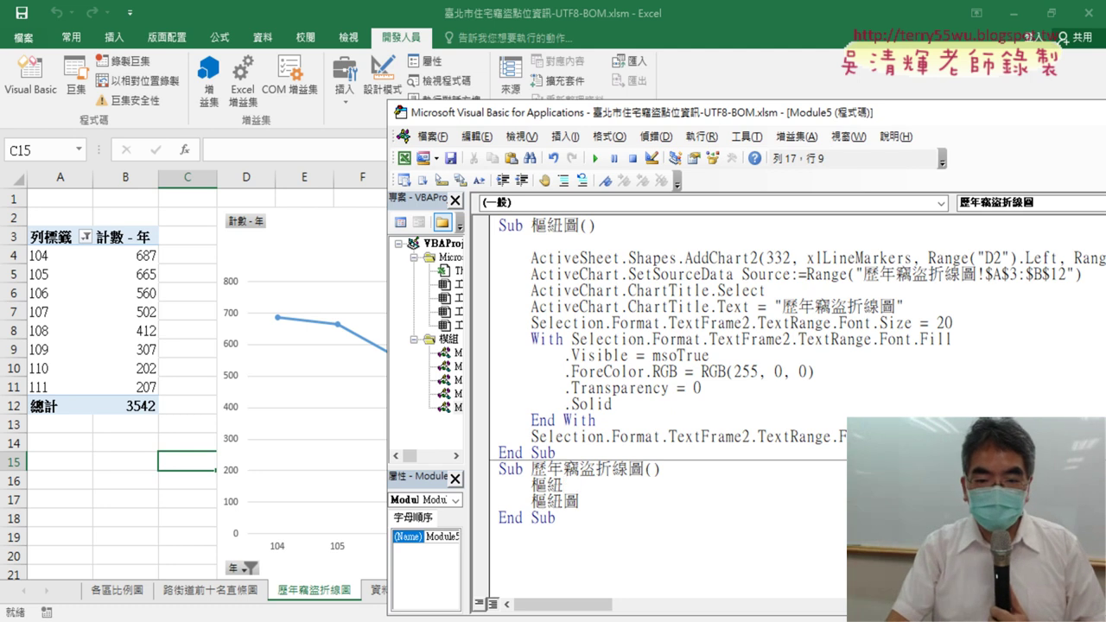
{"action": "type", "text": "ㄅ3"}
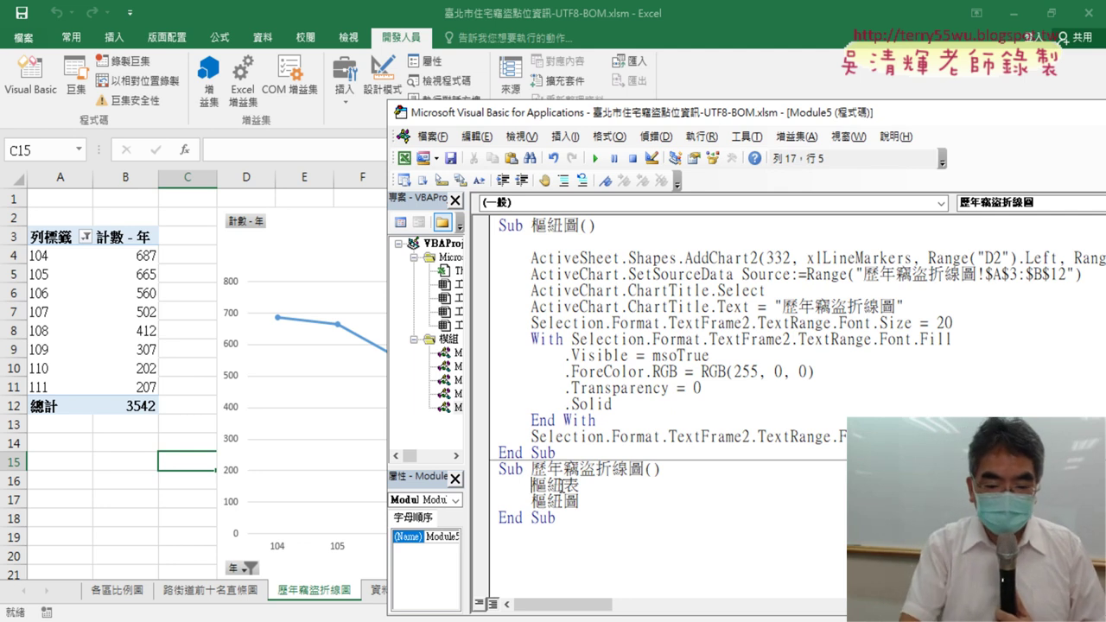
{"action": "type", "text": "call"}
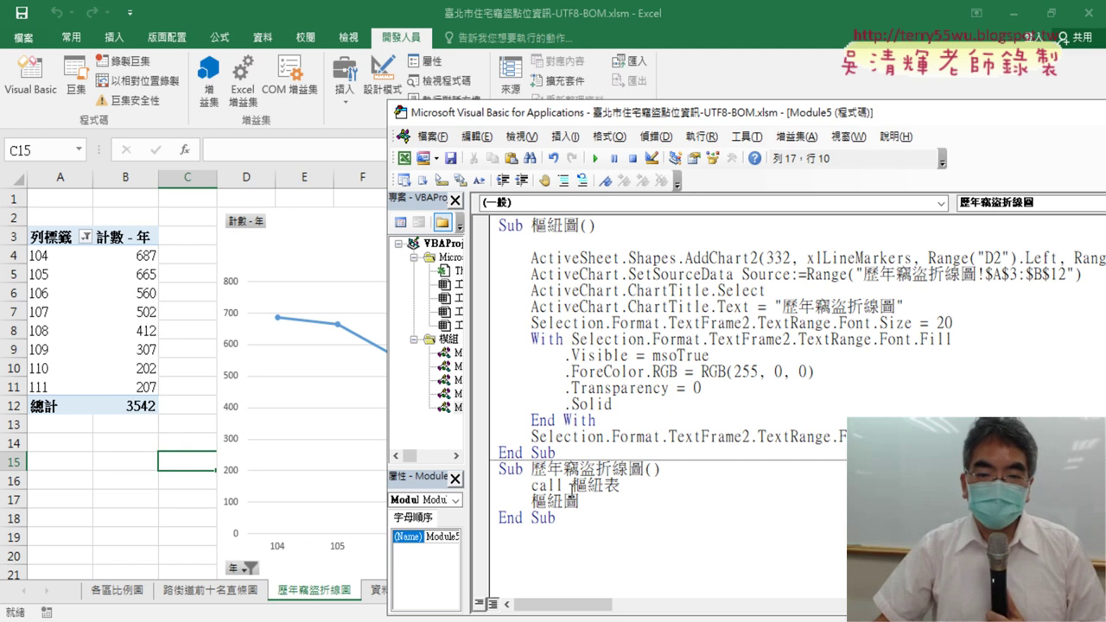
{"action": "left_click_drag", "start_coordinate": [572, 486], "coordinate": [540, 486]}
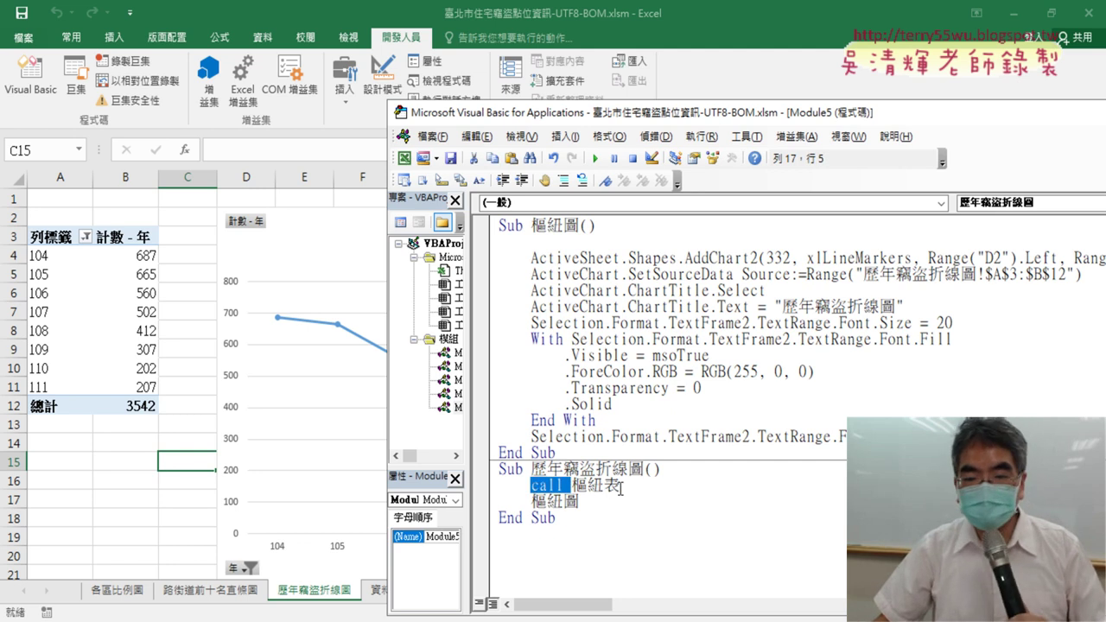
{"action": "left_click", "coordinate": [531, 502]}
{"action": "key", "text": "ctrl+v"}
{"action": "left_click", "coordinate": [650, 538]}
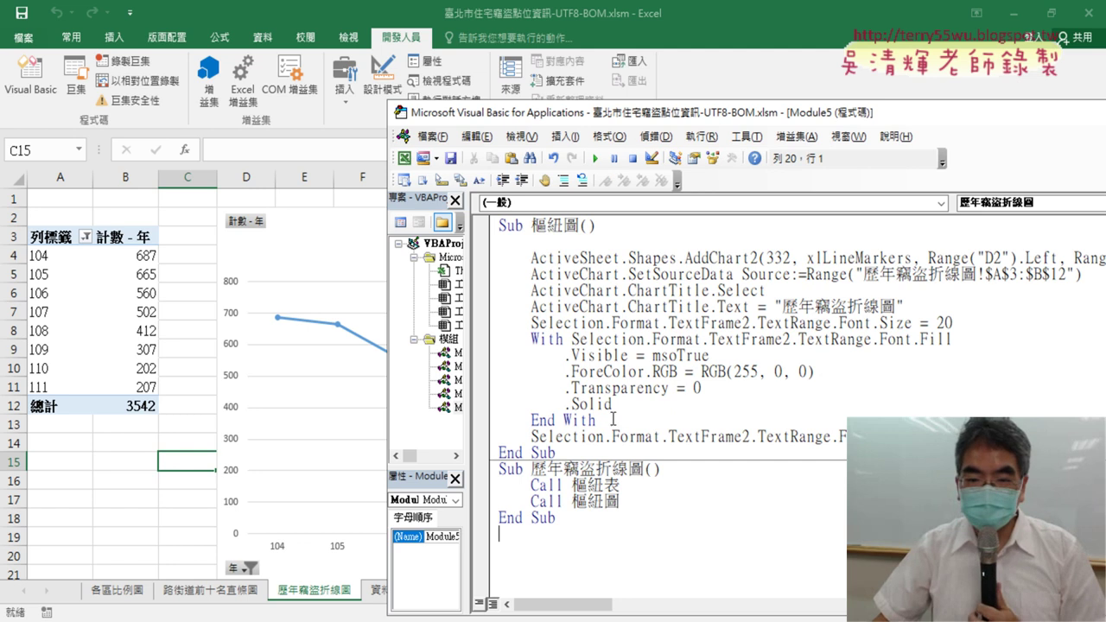
{"action": "left_click", "coordinate": [619, 500]}
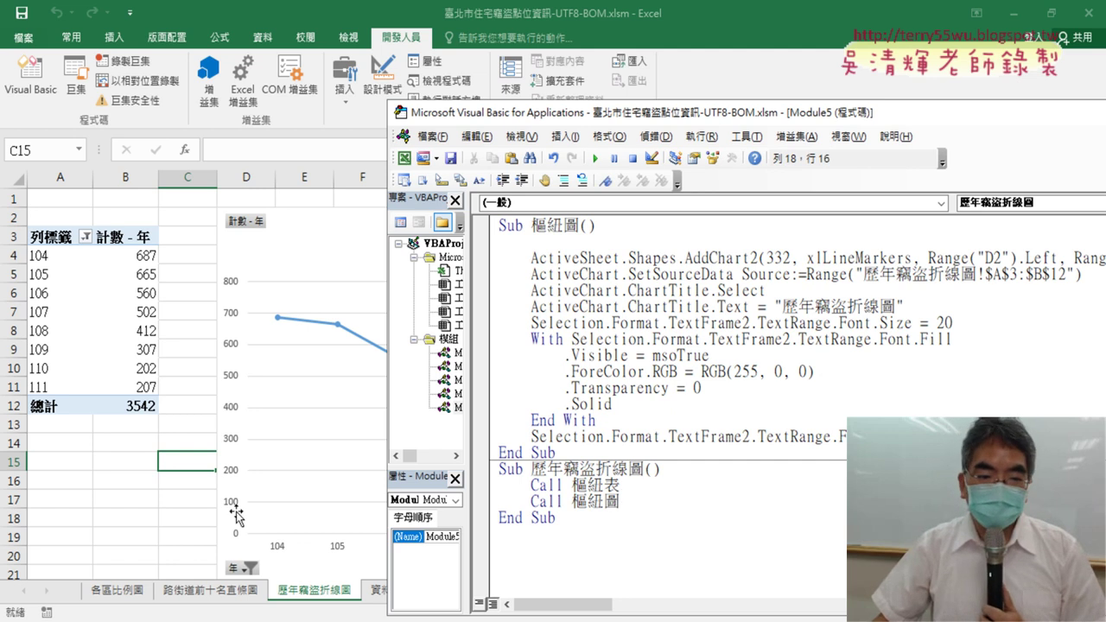
- Delete the 歷年竊盜折線圖 sheet and run the wrapper macro to regenerate it
{"action": "left_click", "coordinate": [315, 608]}
{"action": "right_click", "coordinate": [325, 596]}
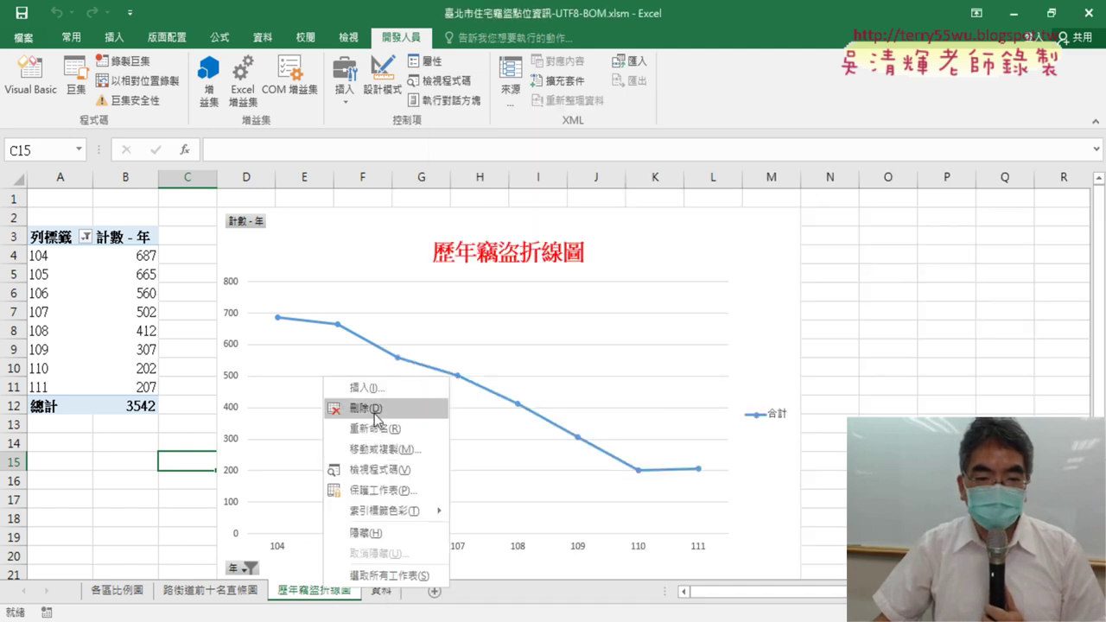
{"action": "left_click", "coordinate": [346, 410]}
{"action": "left_click", "coordinate": [522, 367]}
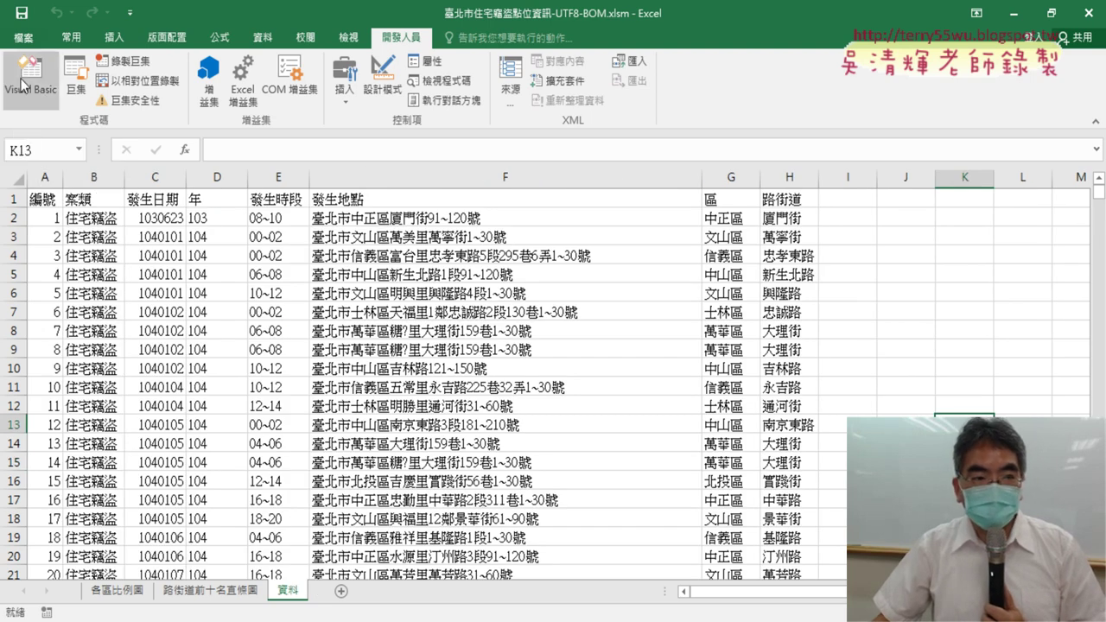
{"action": "left_click", "coordinate": [24, 83]}
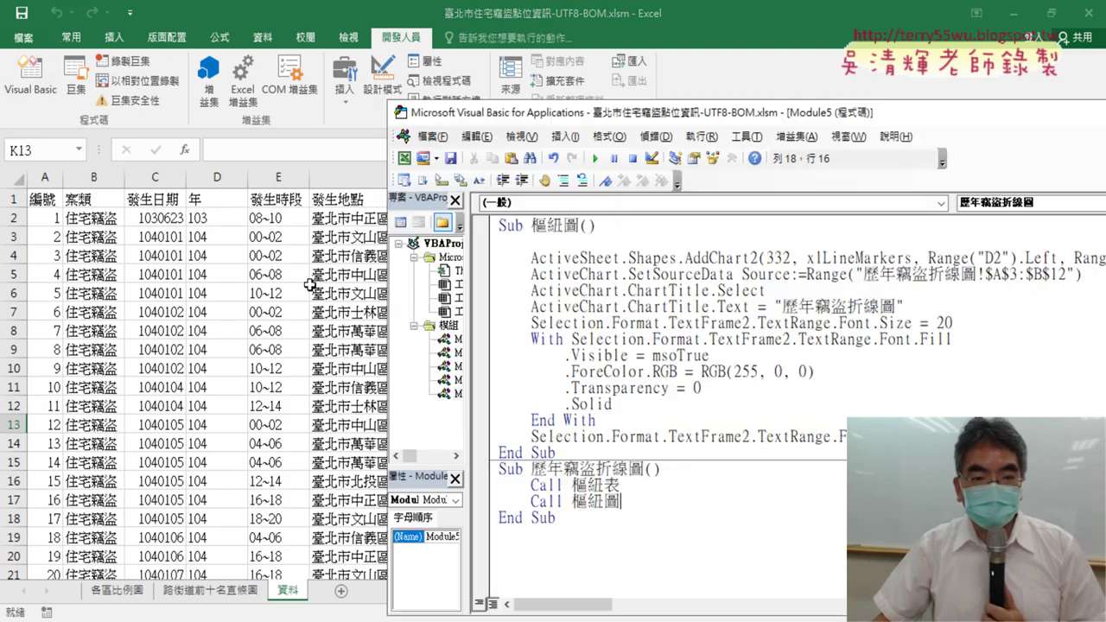
{"action": "left_click", "coordinate": [594, 159]}
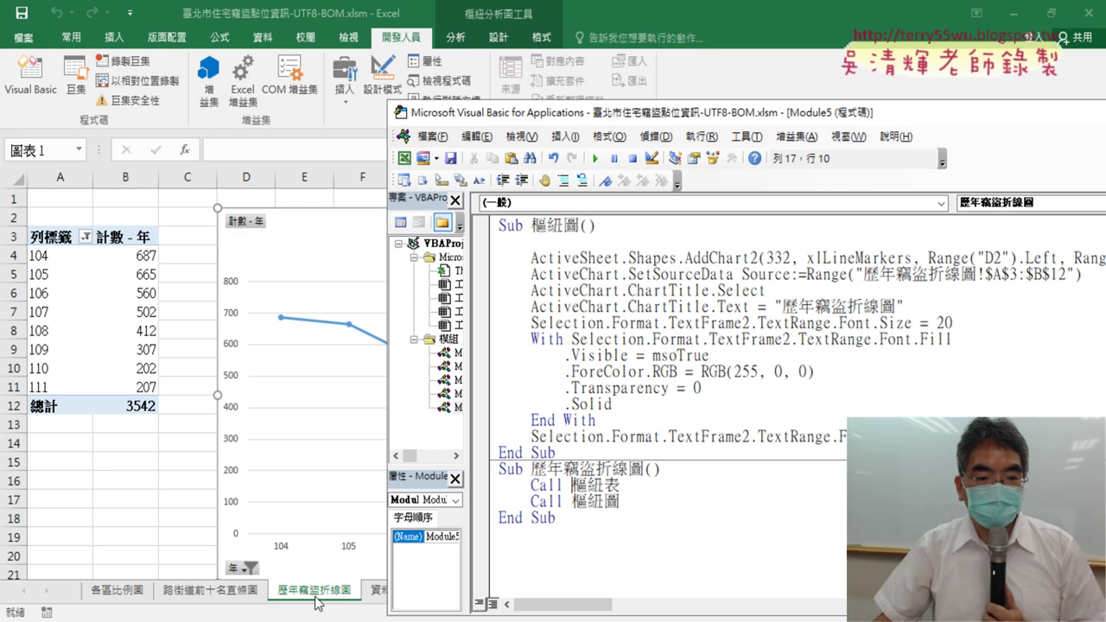
- Delete the regenerated 歷年竊盜折線圖 sheet again
{"action": "left_click", "coordinate": [315, 602]}
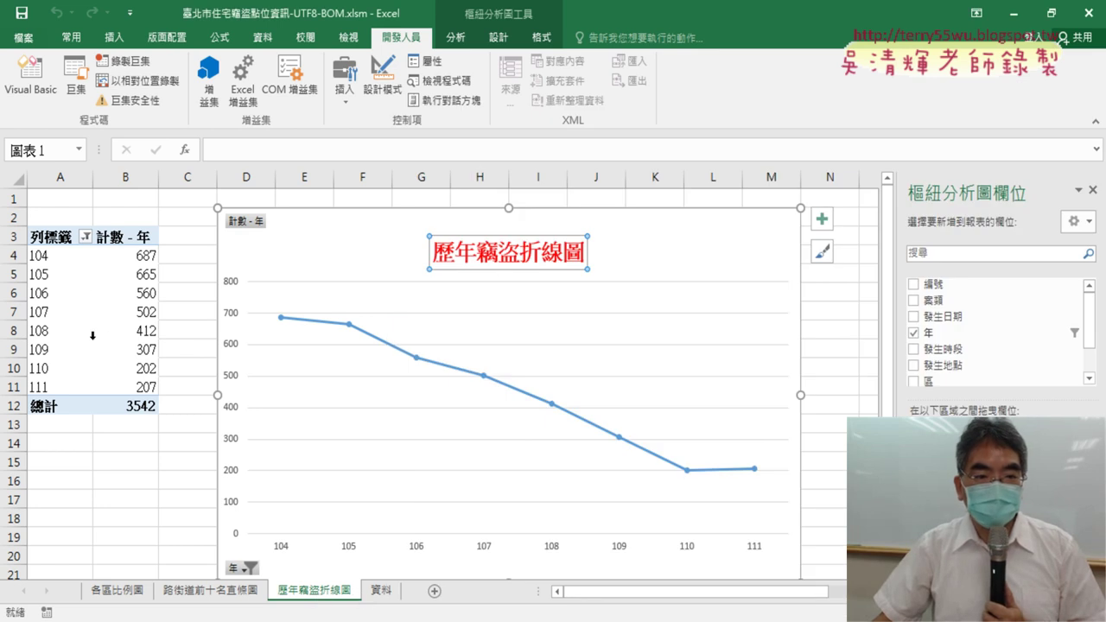
{"action": "right_click", "coordinate": [322, 590]}
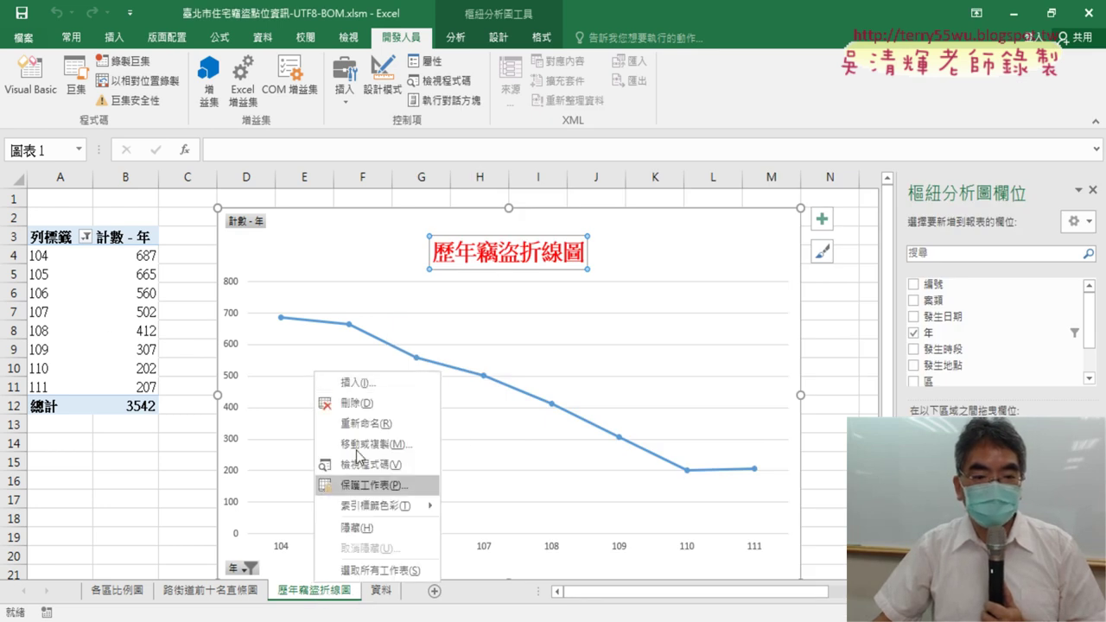
{"action": "left_click", "coordinate": [346, 400]}
{"action": "left_click", "coordinate": [528, 367]}
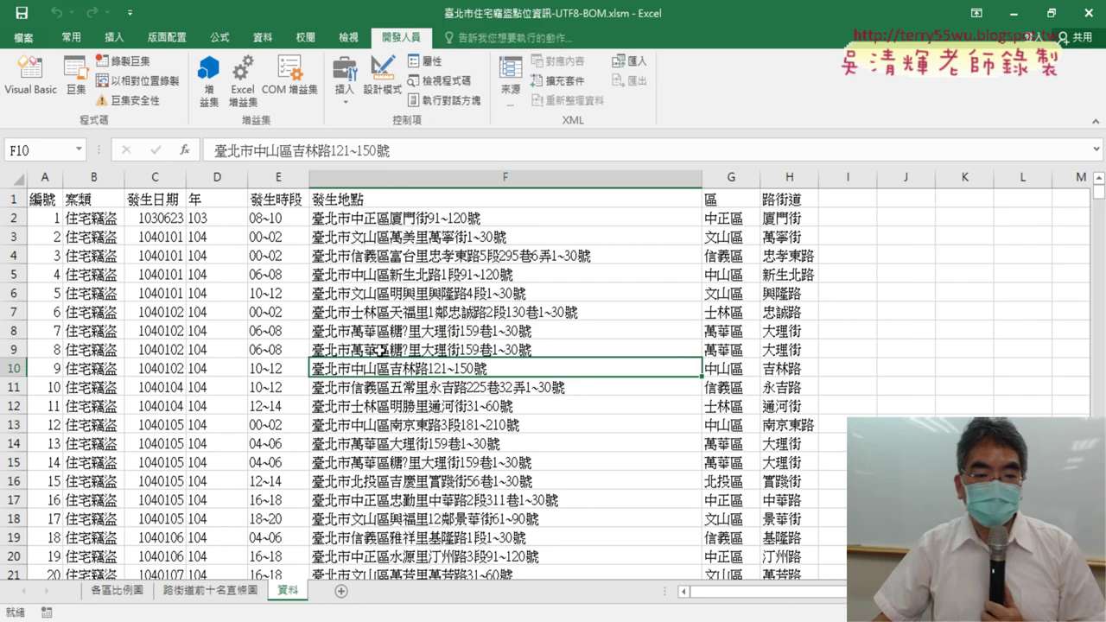
- Step the wrapper macro into 樞紐表, adding a new sheet and building the 104–111 pivot table
{"action": "left_click", "coordinate": [30, 76]}
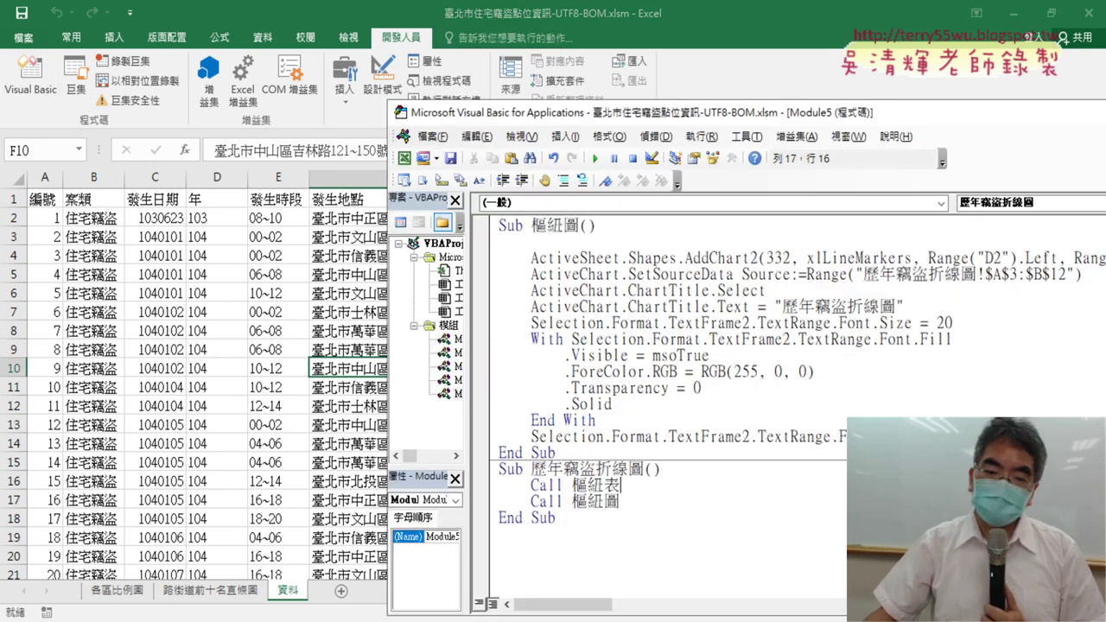
{"action": "key", "text": "F8"}
{"action": "key", "text": "F8"}
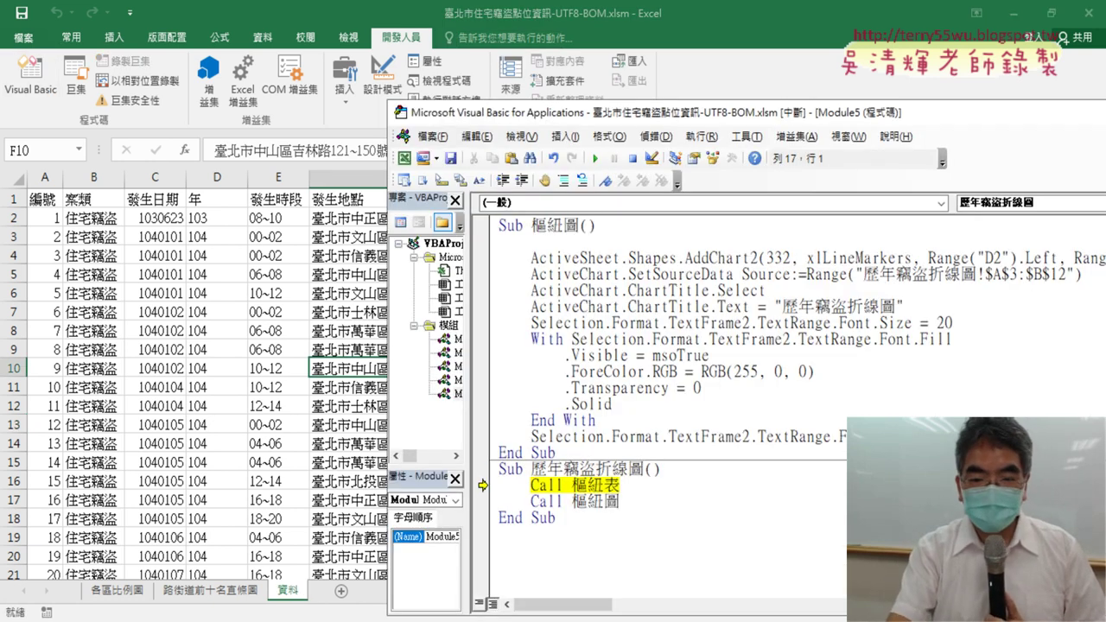
{"action": "key", "text": "F8"}
{"action": "key", "text": "F8"}
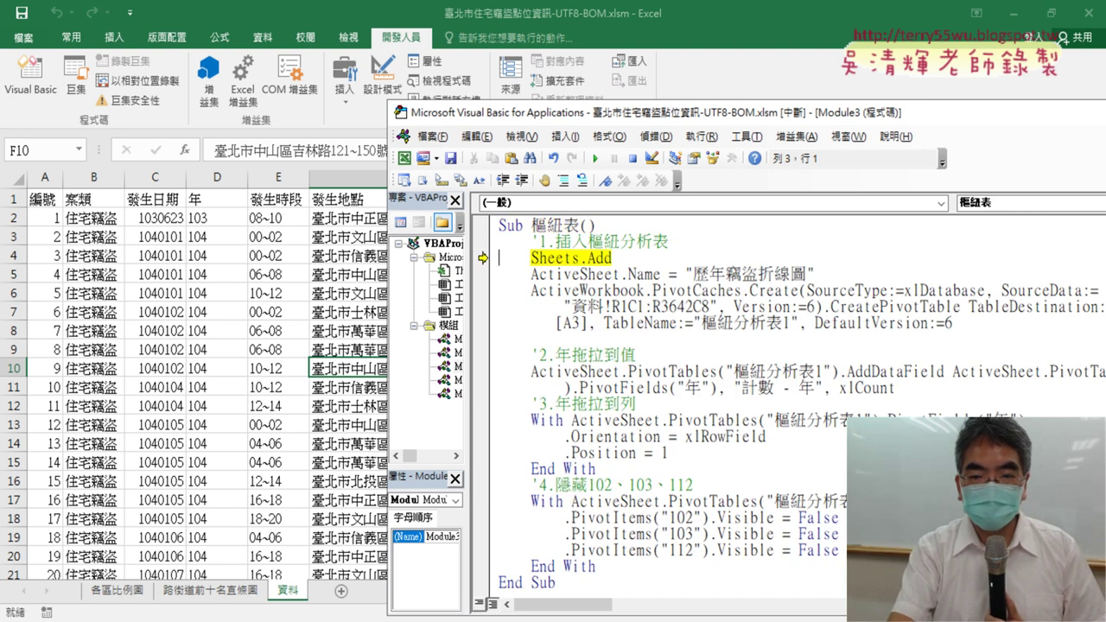
{"action": "key", "text": "F8"}
{"action": "key", "text": "F8"}
{"action": "key", "text": "F8"}
{"action": "key", "text": "F8"}
{"action": "key", "text": "F8"}
{"action": "key", "text": "F8"}
{"action": "key", "text": "F8"}
{"action": "key", "text": "F8"}
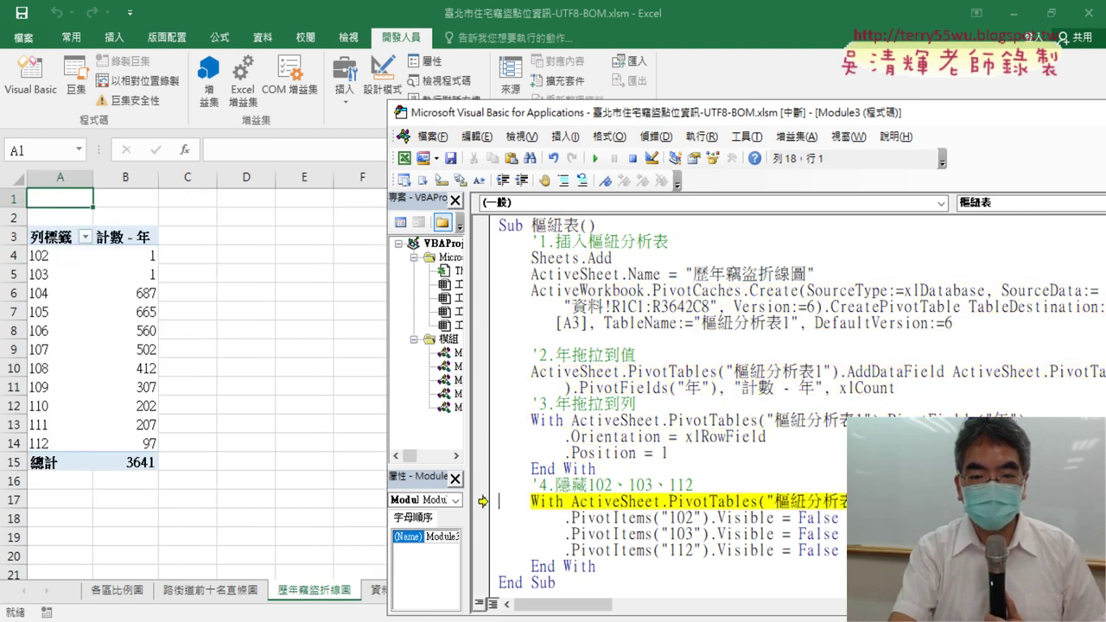
{"action": "key", "text": "F8"}
{"action": "key", "text": "F8"}
{"action": "key", "text": "F8"}
{"action": "key", "text": "F8"}
{"action": "key", "text": "F8"}
{"action": "key", "text": "F8"}
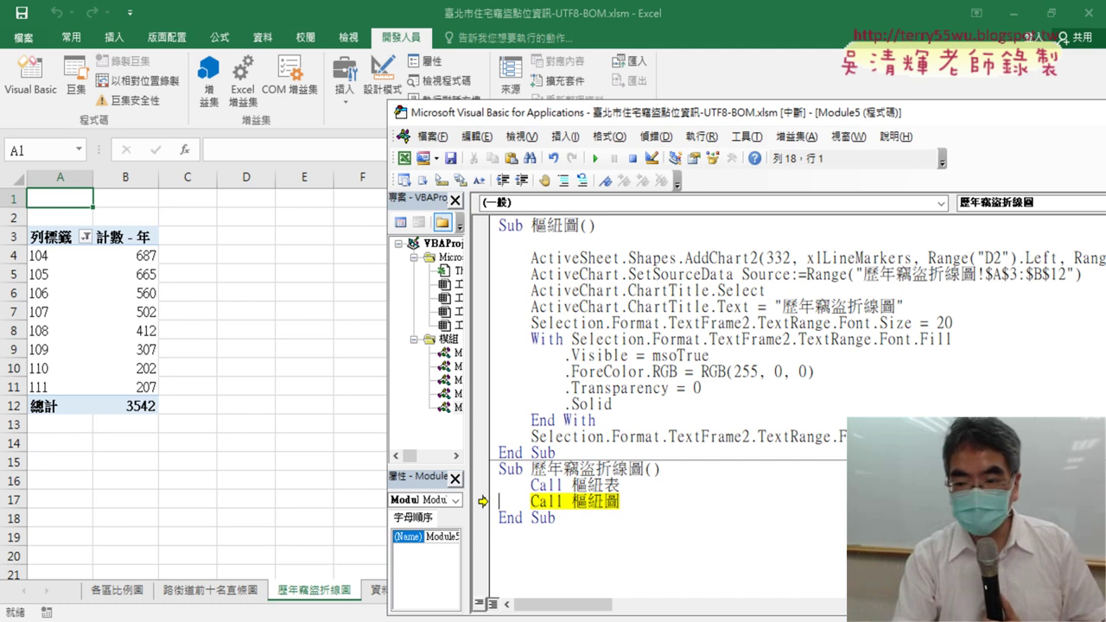
- Step through 樞紐圖 to create the red-titled line chart at D2, then finish the macro
{"action": "key", "text": "F8"}
{"action": "key", "text": "F8"}
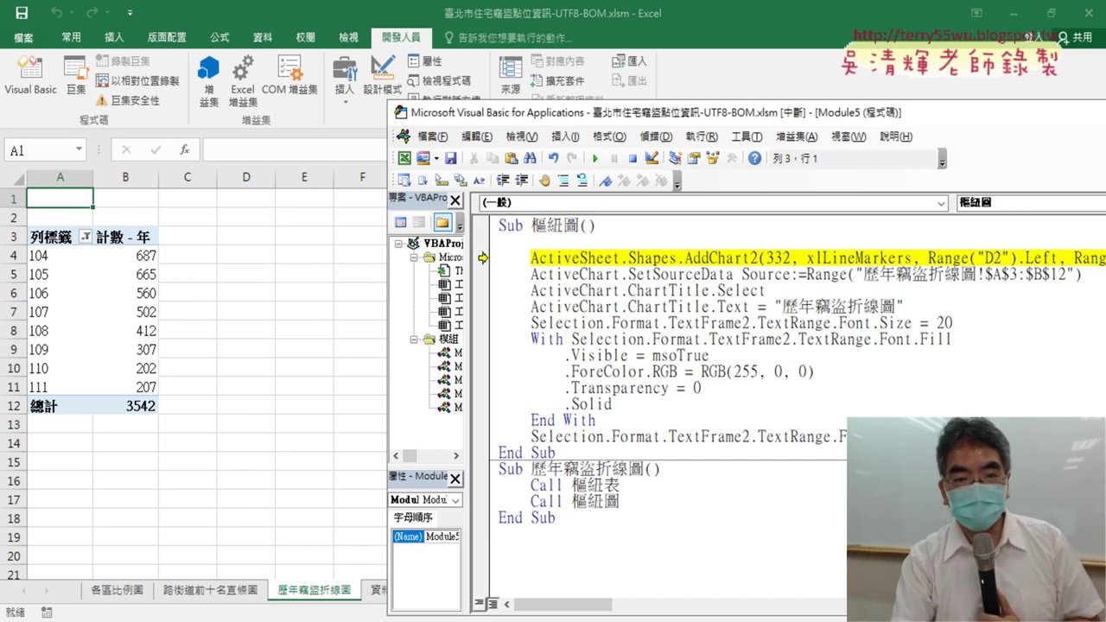
{"action": "key", "text": "F8"}
{"action": "key", "text": "F8"}
{"action": "key", "text": "F8"}
{"action": "key", "text": "F8"}
{"action": "key", "text": "F8"}
{"action": "key", "text": "F8"}
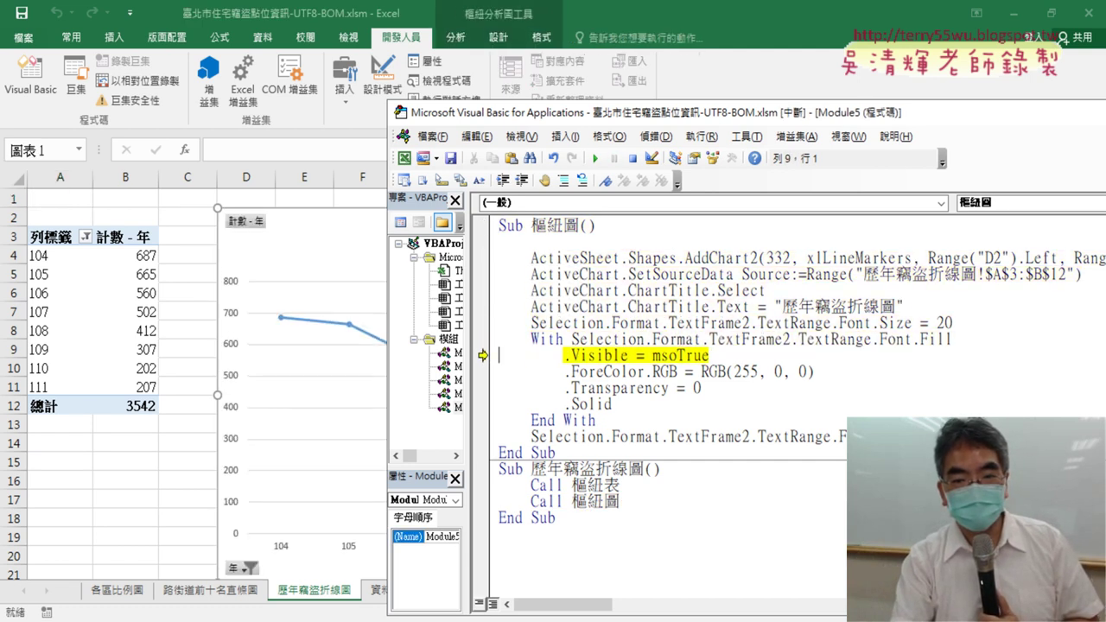
{"action": "key", "text": "F8"}
{"action": "key", "text": "F8"}
{"action": "key", "text": "F8"}
{"action": "key", "text": "F8"}
{"action": "key", "text": "F8"}
{"action": "key", "text": "F8"}
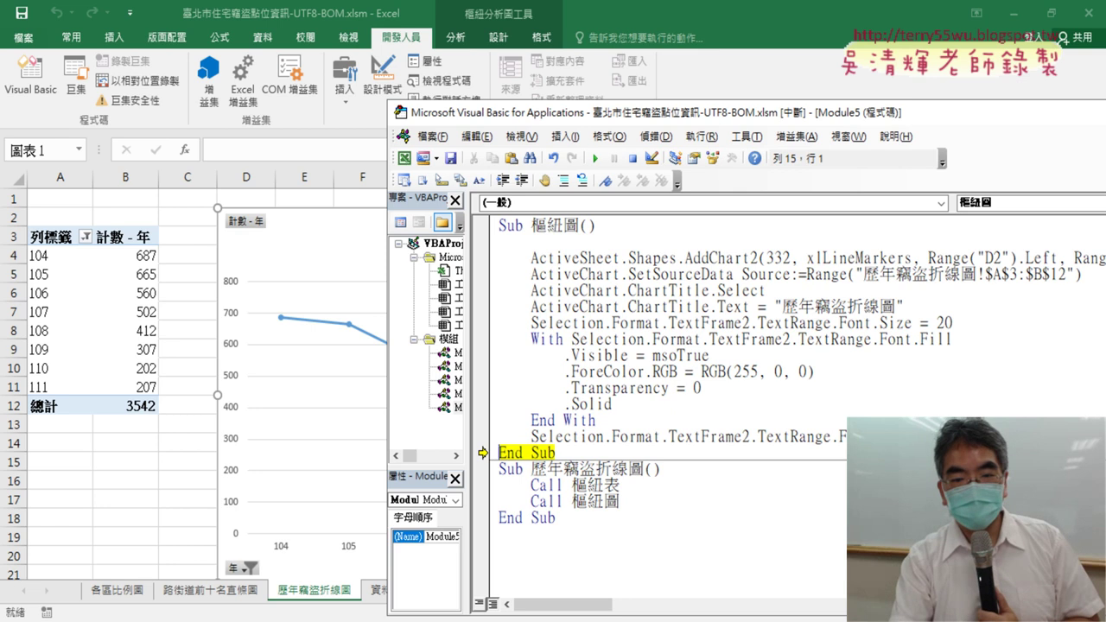
{"action": "key", "text": "F8"}
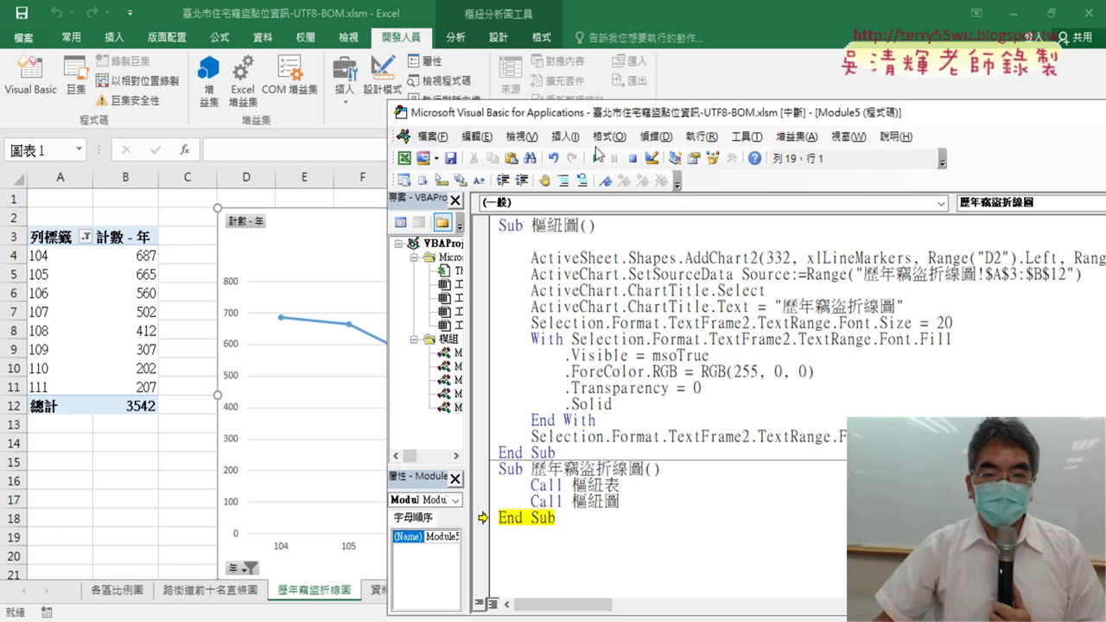
{"action": "key", "text": "F8"}
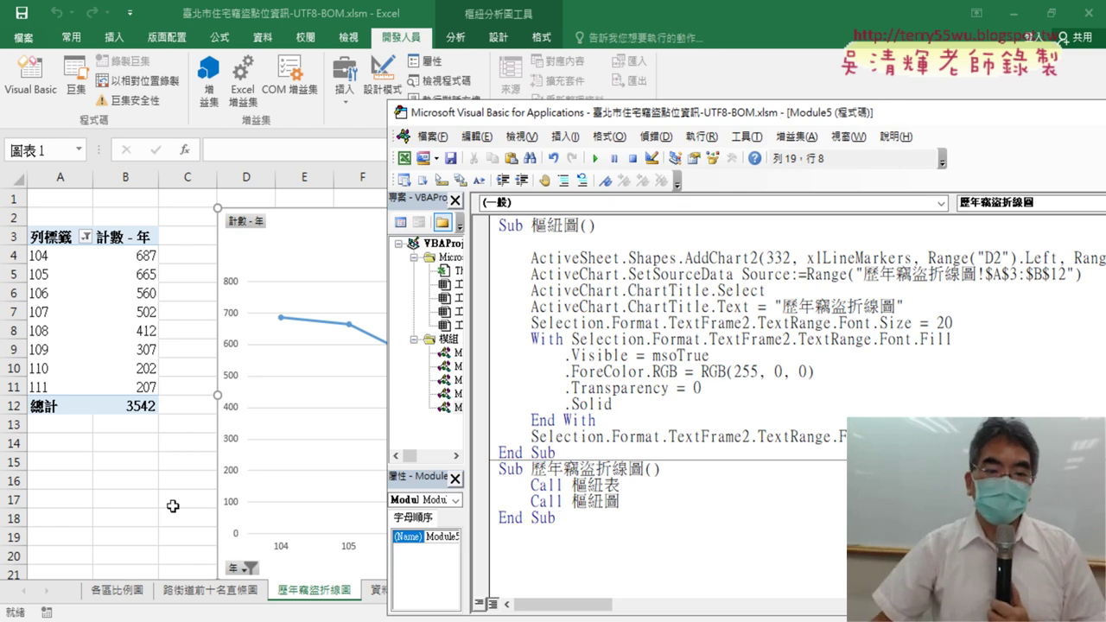
- Return to the workbook and switch from 各區比例圖 back to the 歷年竊盜折線圖 chart sheet
{"action": "left_click", "coordinate": [161, 515]}
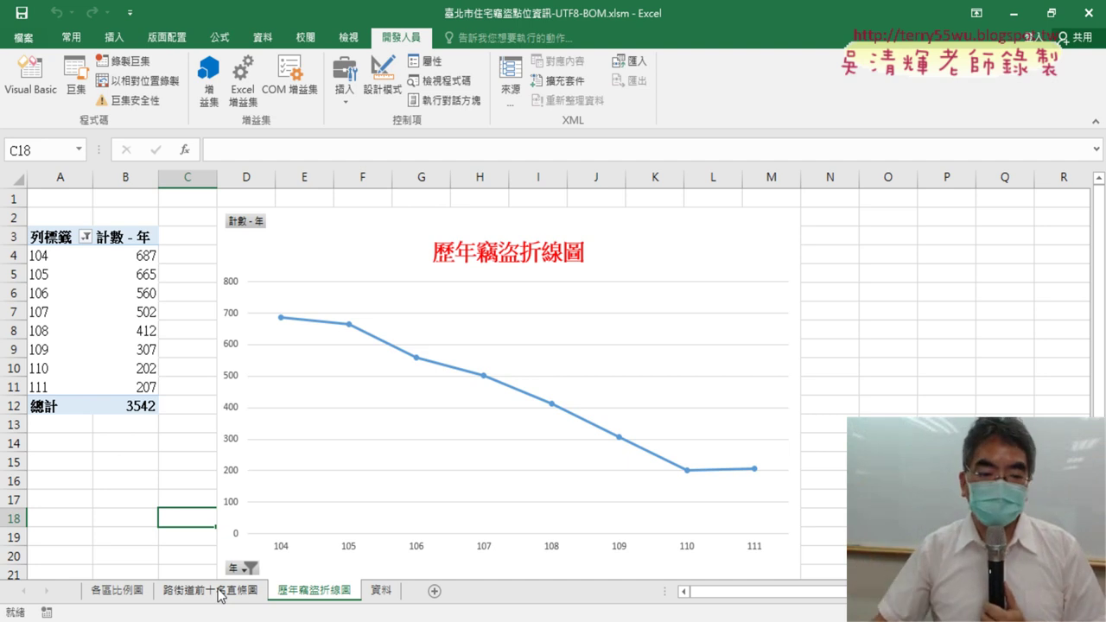
{"action": "left_click", "coordinate": [121, 593]}
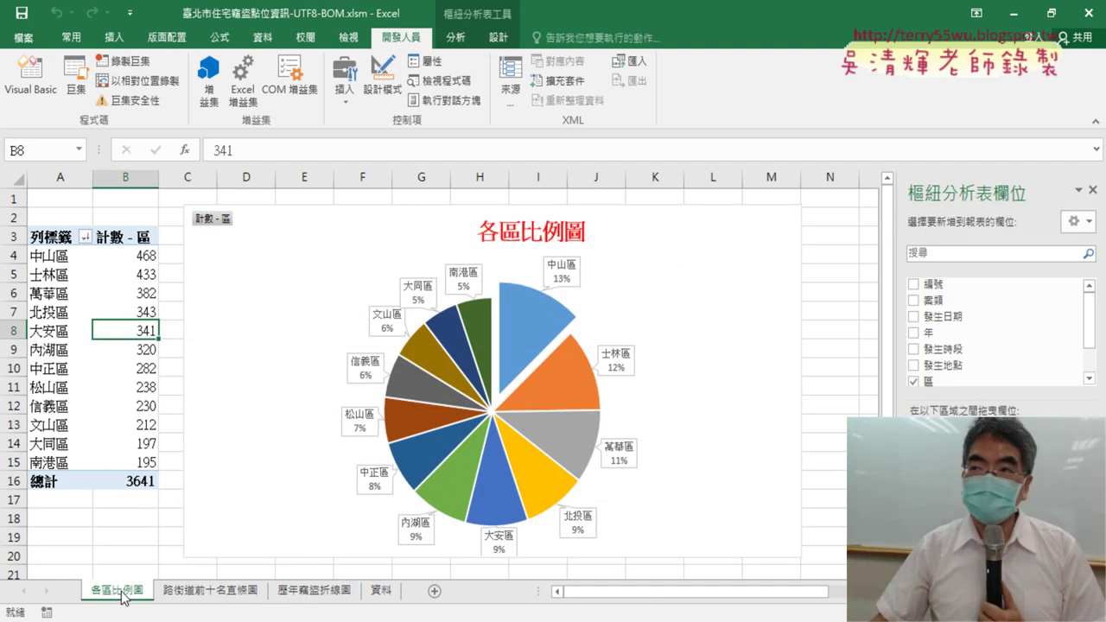
{"action": "left_click", "coordinate": [302, 594]}
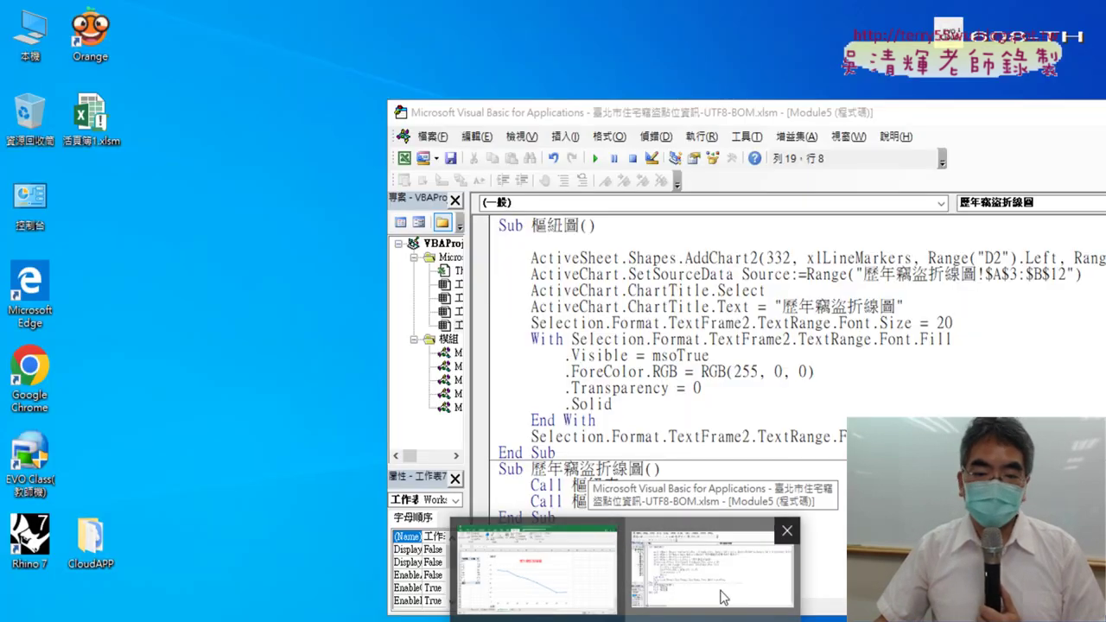
- Bring the VBA code window forward, reposition and narrow it, then close it
{"action": "left_click", "coordinate": [723, 596]}
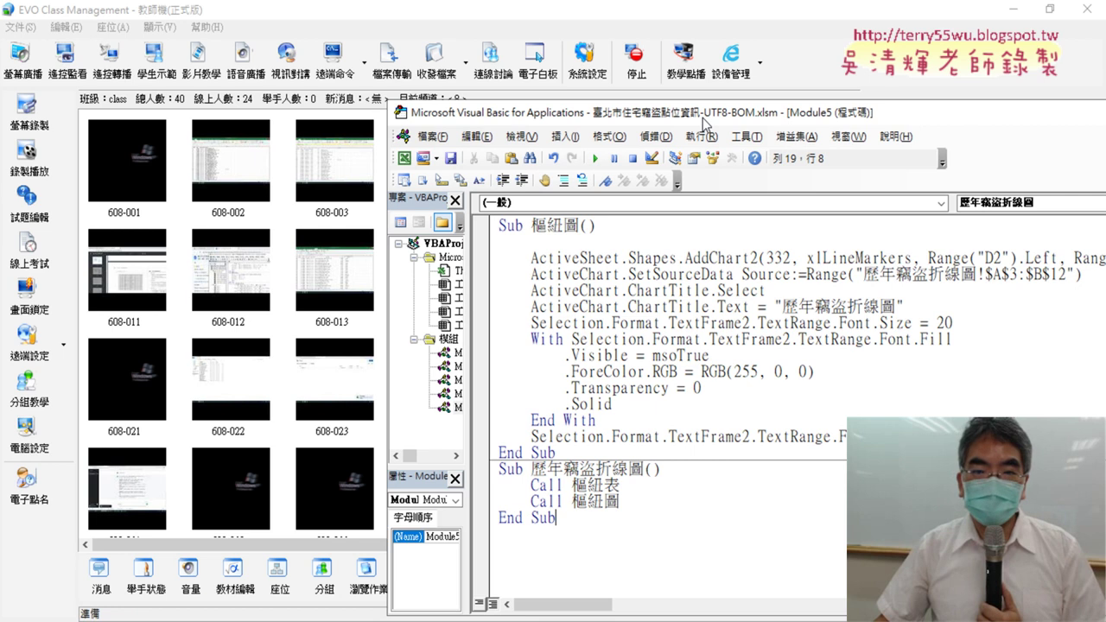
{"action": "left_click_drag", "start_coordinate": [708, 117], "coordinate": [374, 79]}
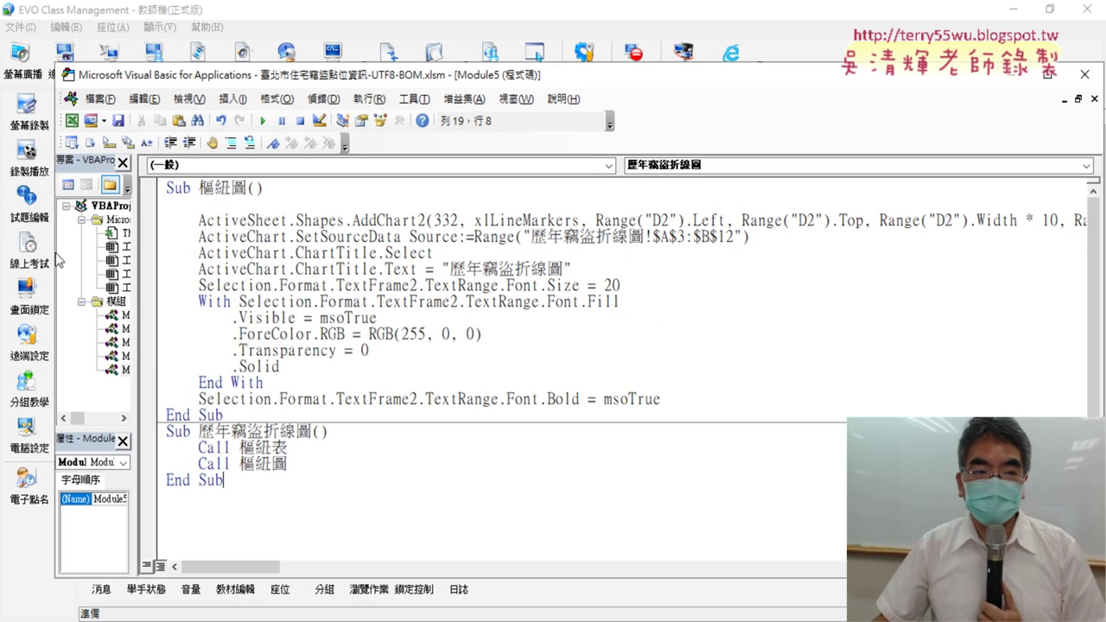
{"action": "left_click_drag", "start_coordinate": [52, 240], "coordinate": [256, 240]}
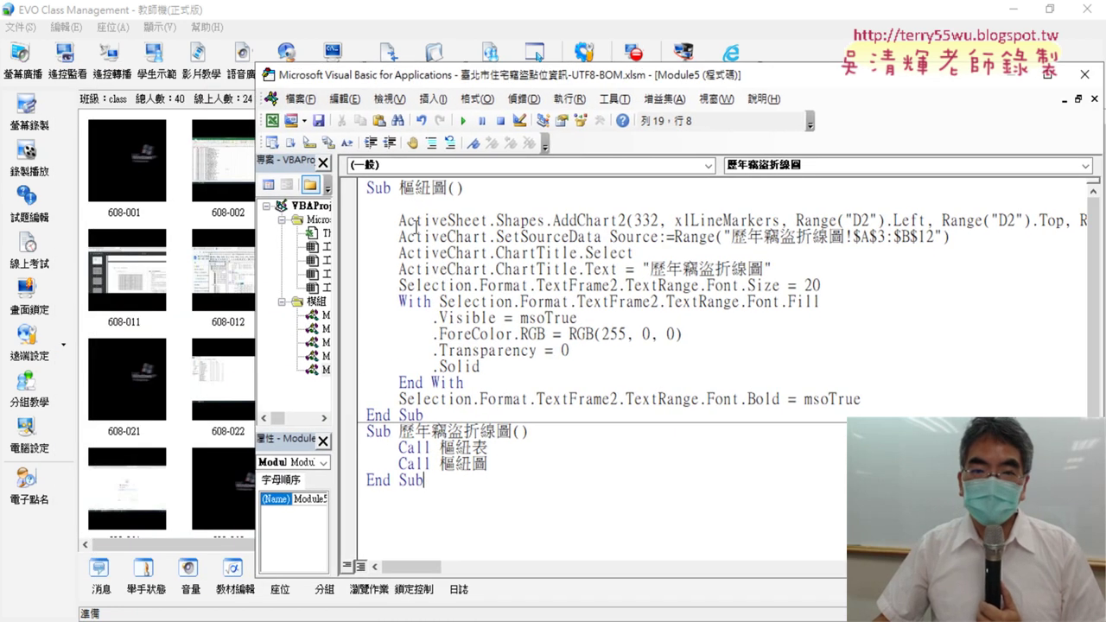
{"action": "left_click_drag", "start_coordinate": [589, 77], "coordinate": [498, 78]}
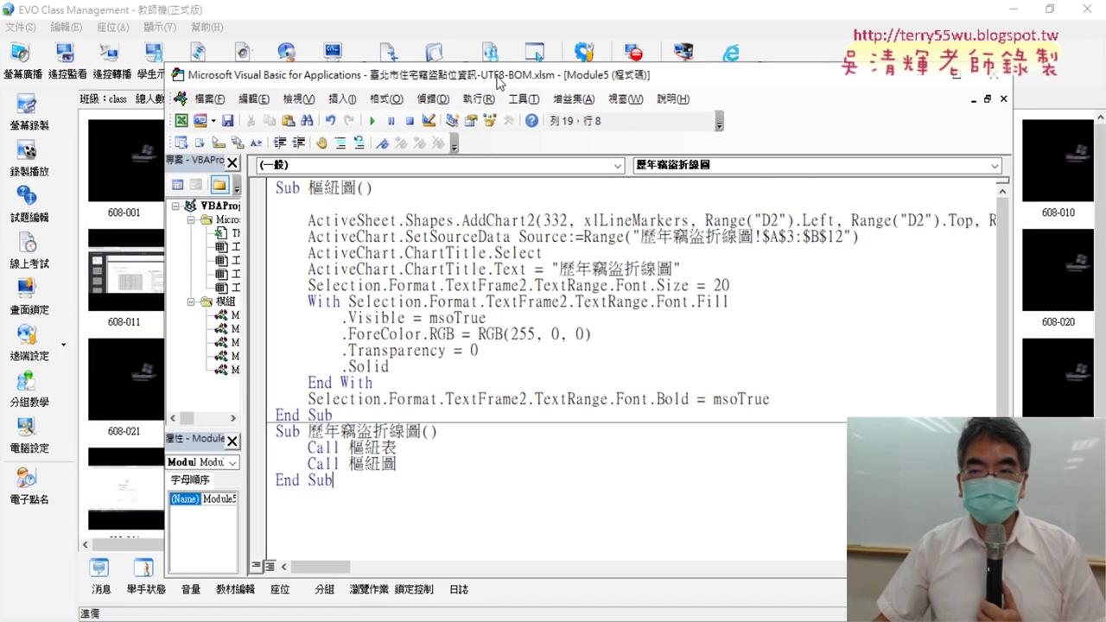
{"action": "left_click", "coordinate": [994, 74]}
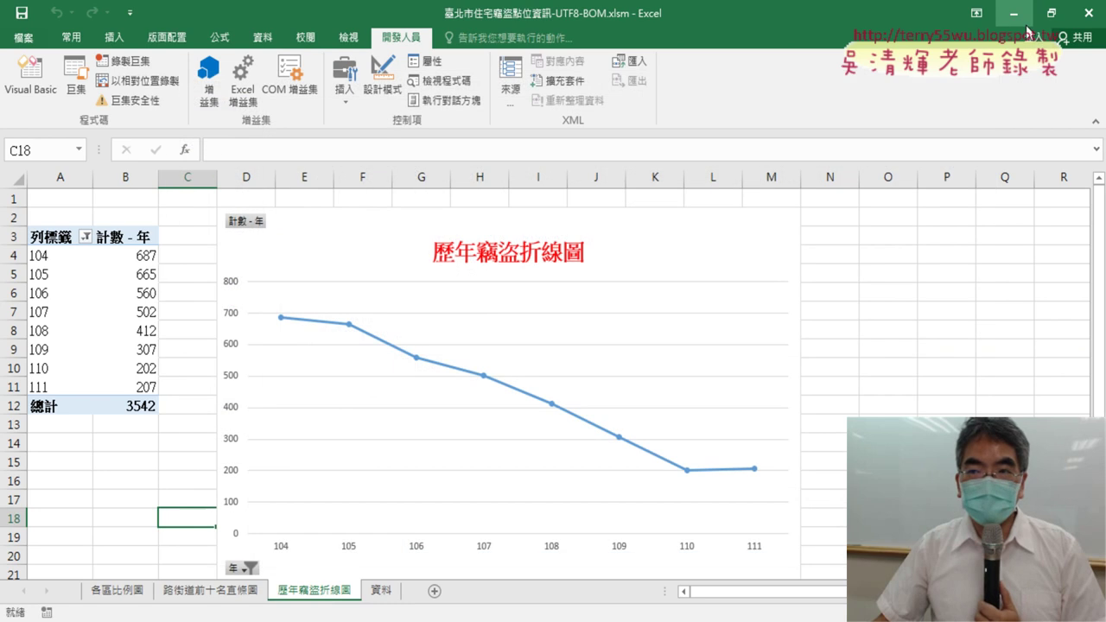
{"action": "left_click", "coordinate": [813, 405]}
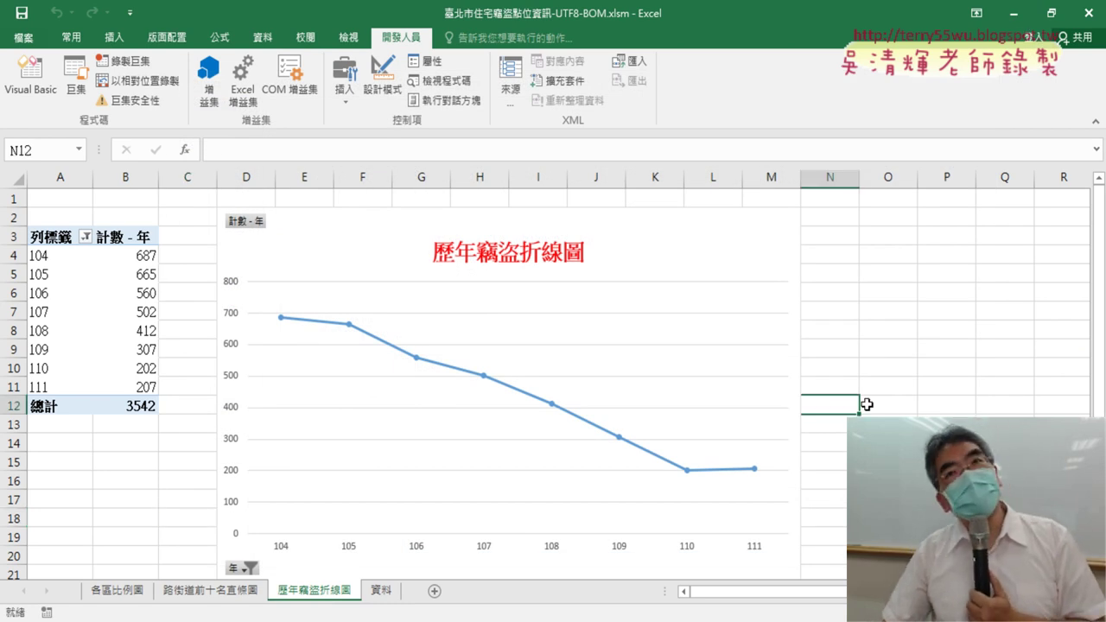